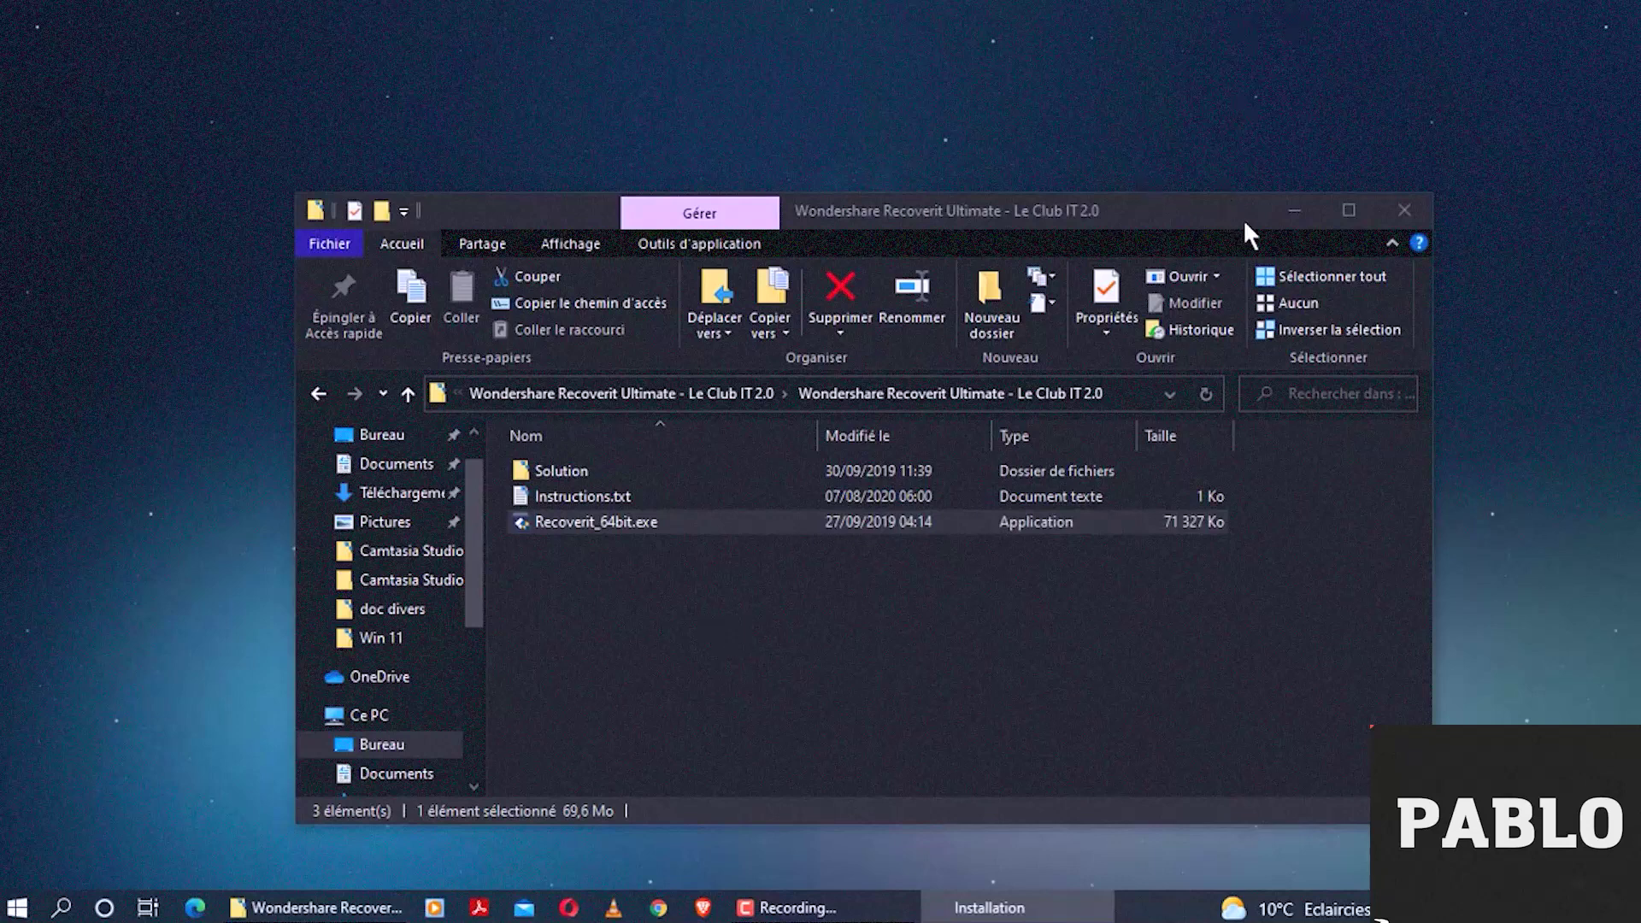
Start the Wondershare Recoverit setup in French and accept the licence agreement.
click(1295, 210)
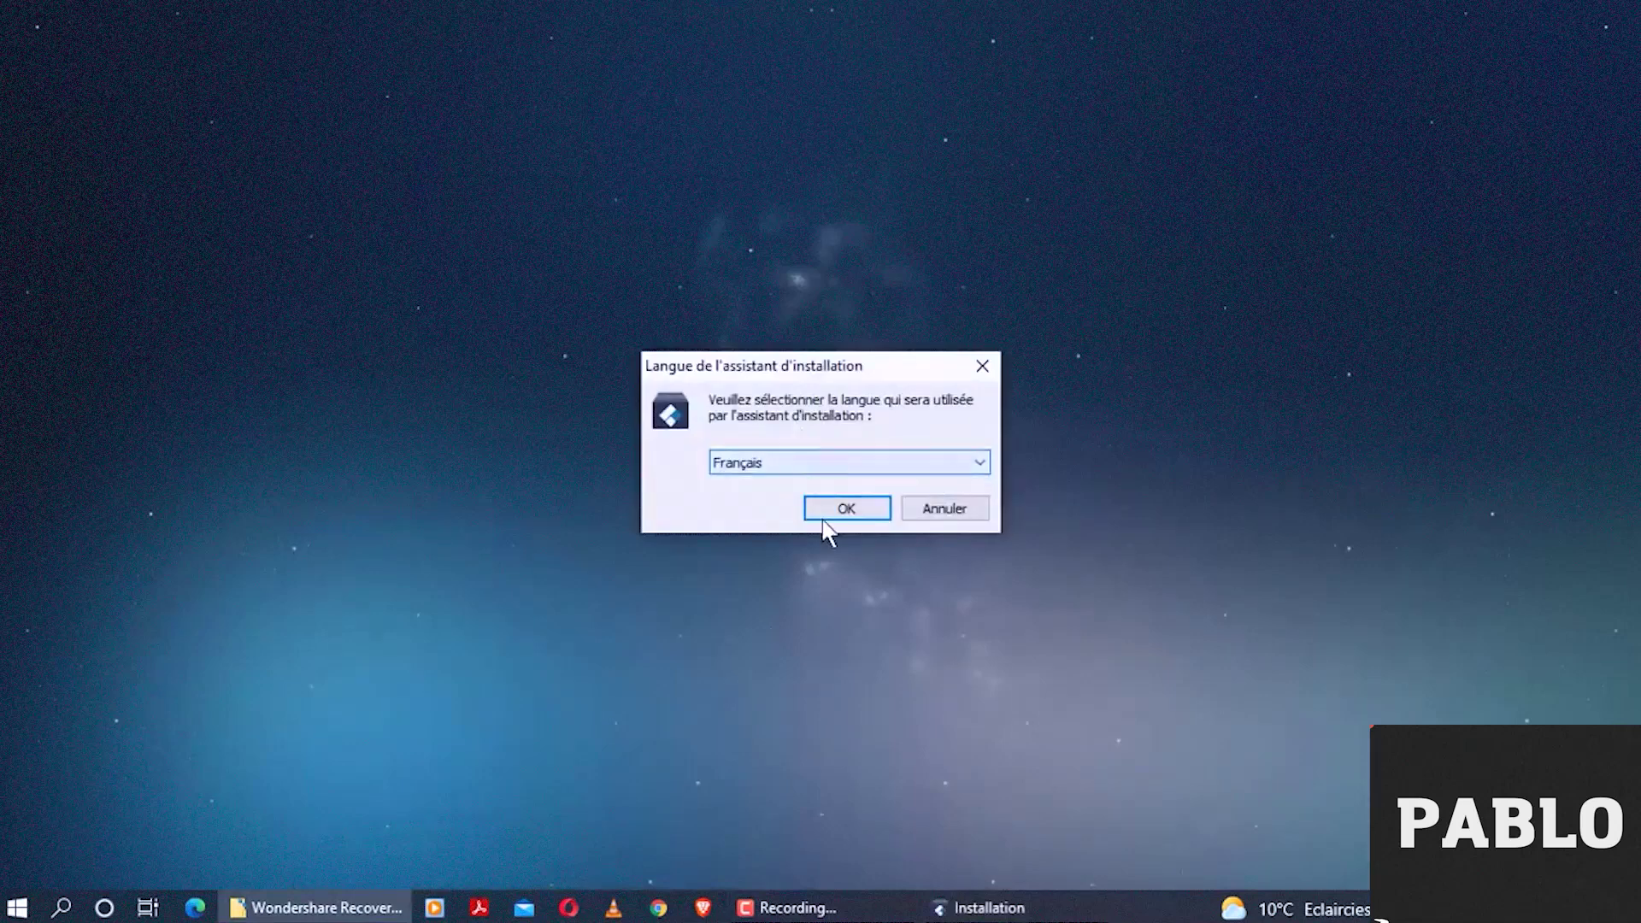
click(844, 511)
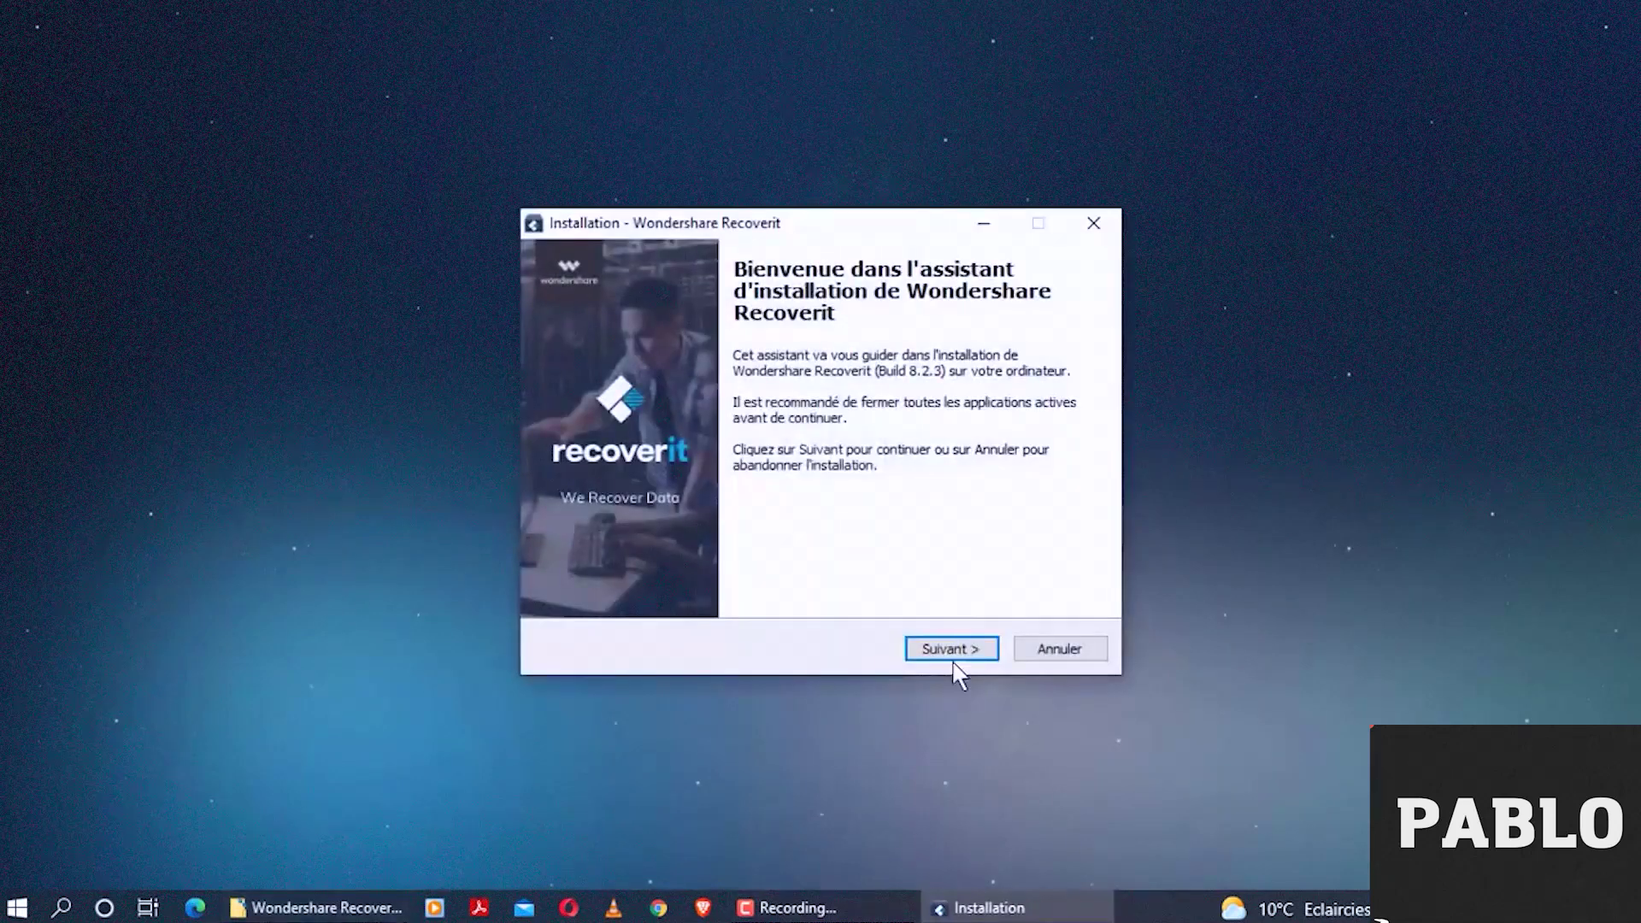
click(949, 652)
click(654, 574)
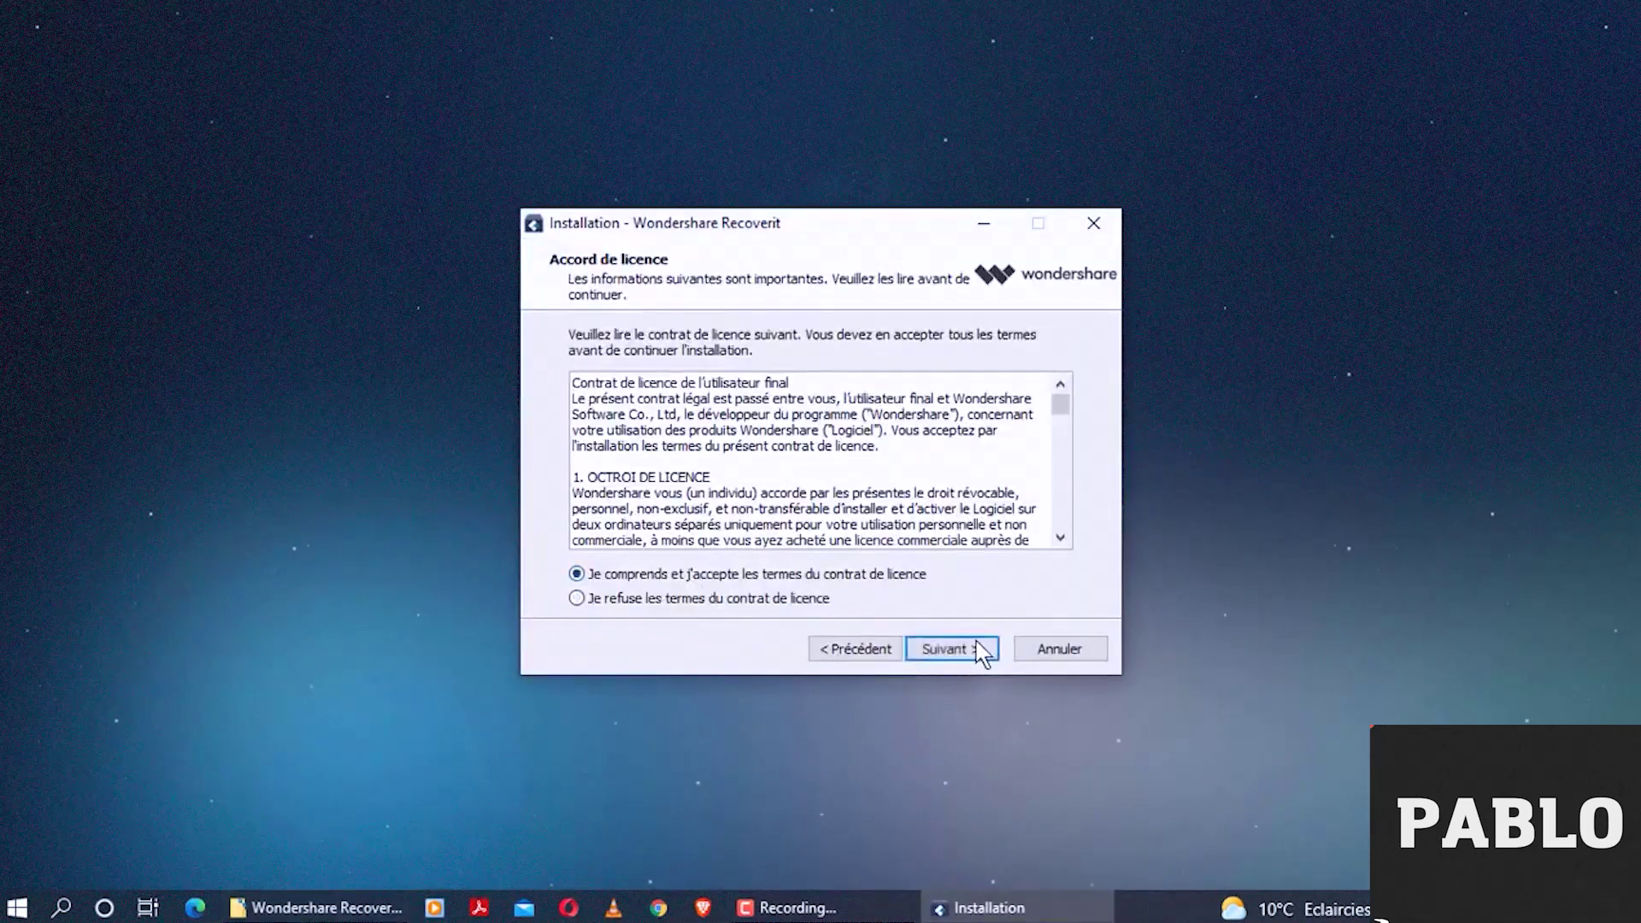
click(974, 649)
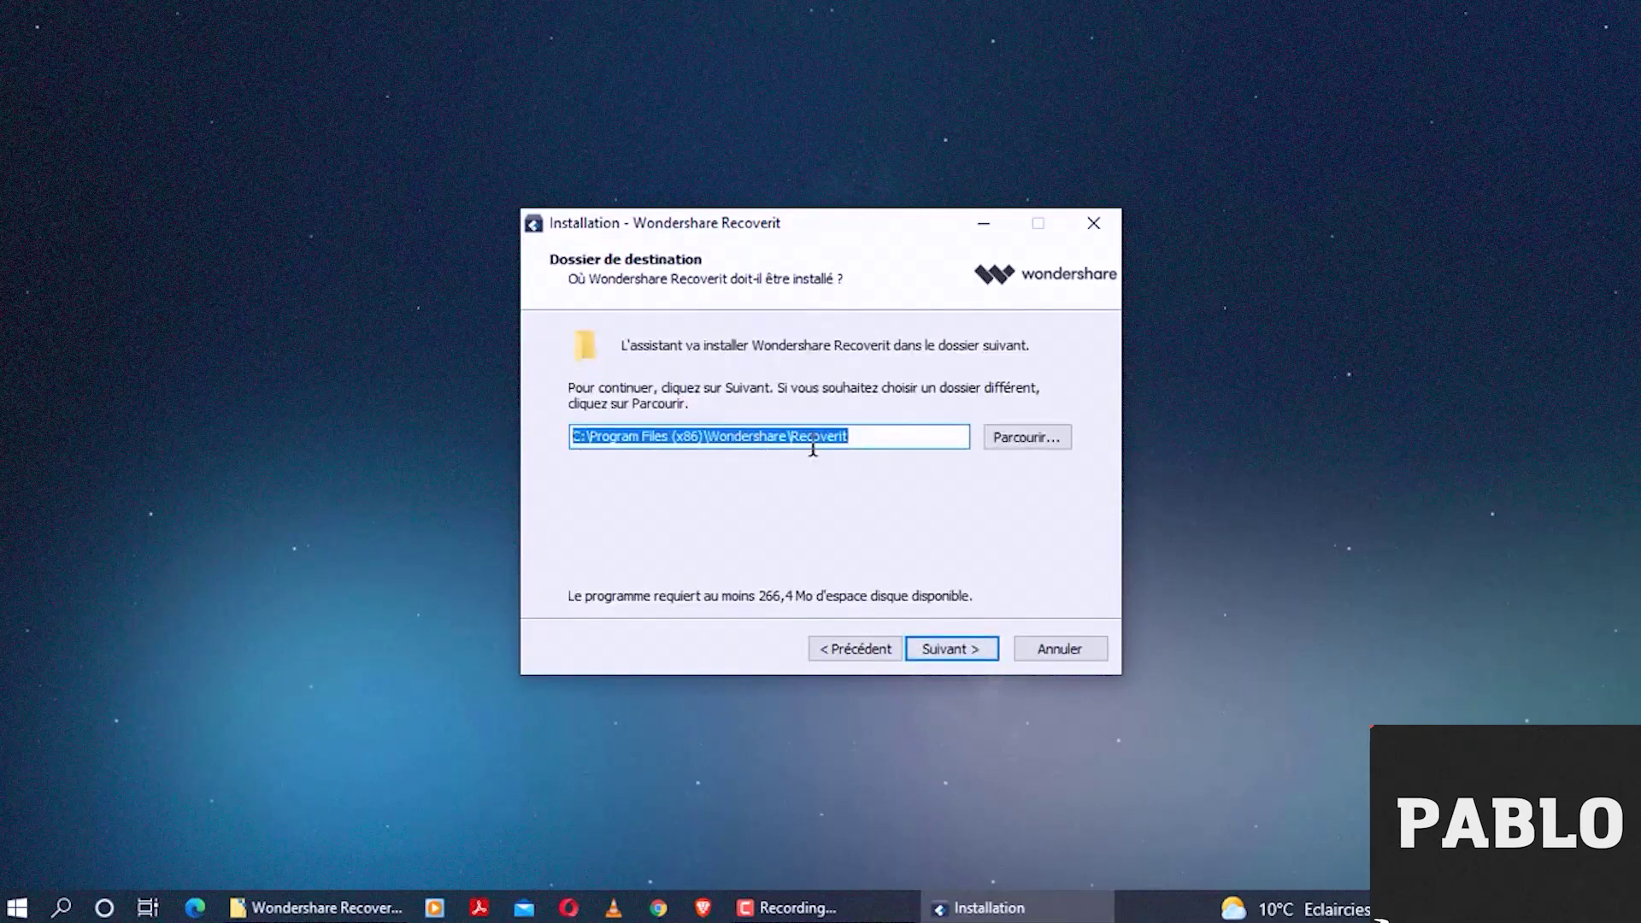
Install Recoverit to C:\Program Files (x86)\Wondershare\Recoverit with both the desktop and quick-launch icons.
click(950, 652)
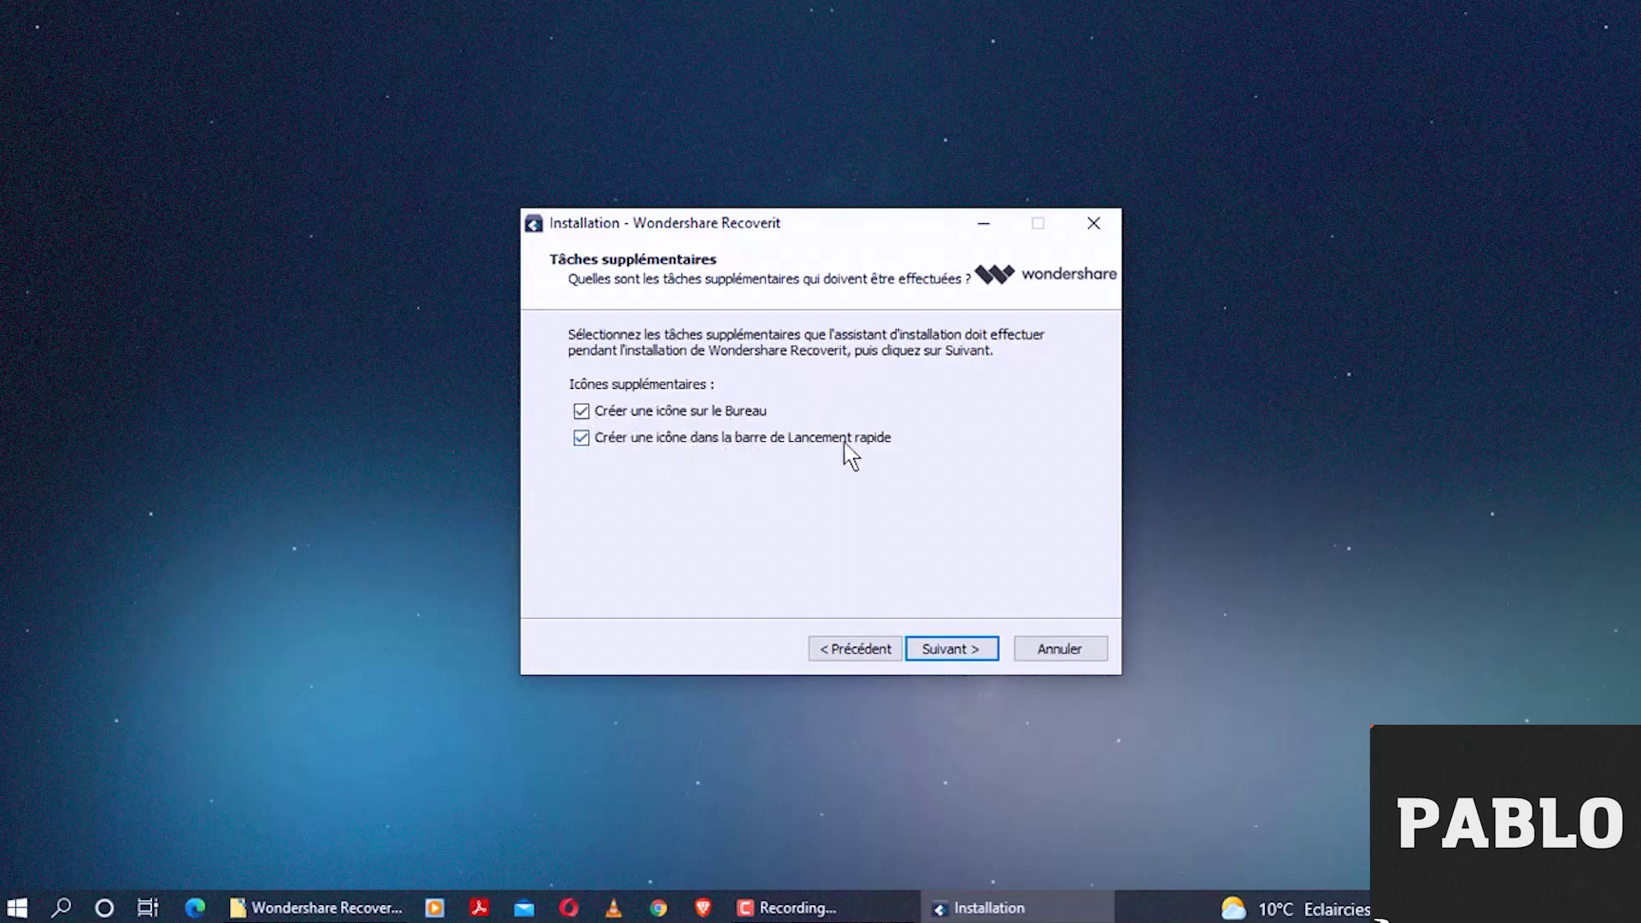
click(950, 649)
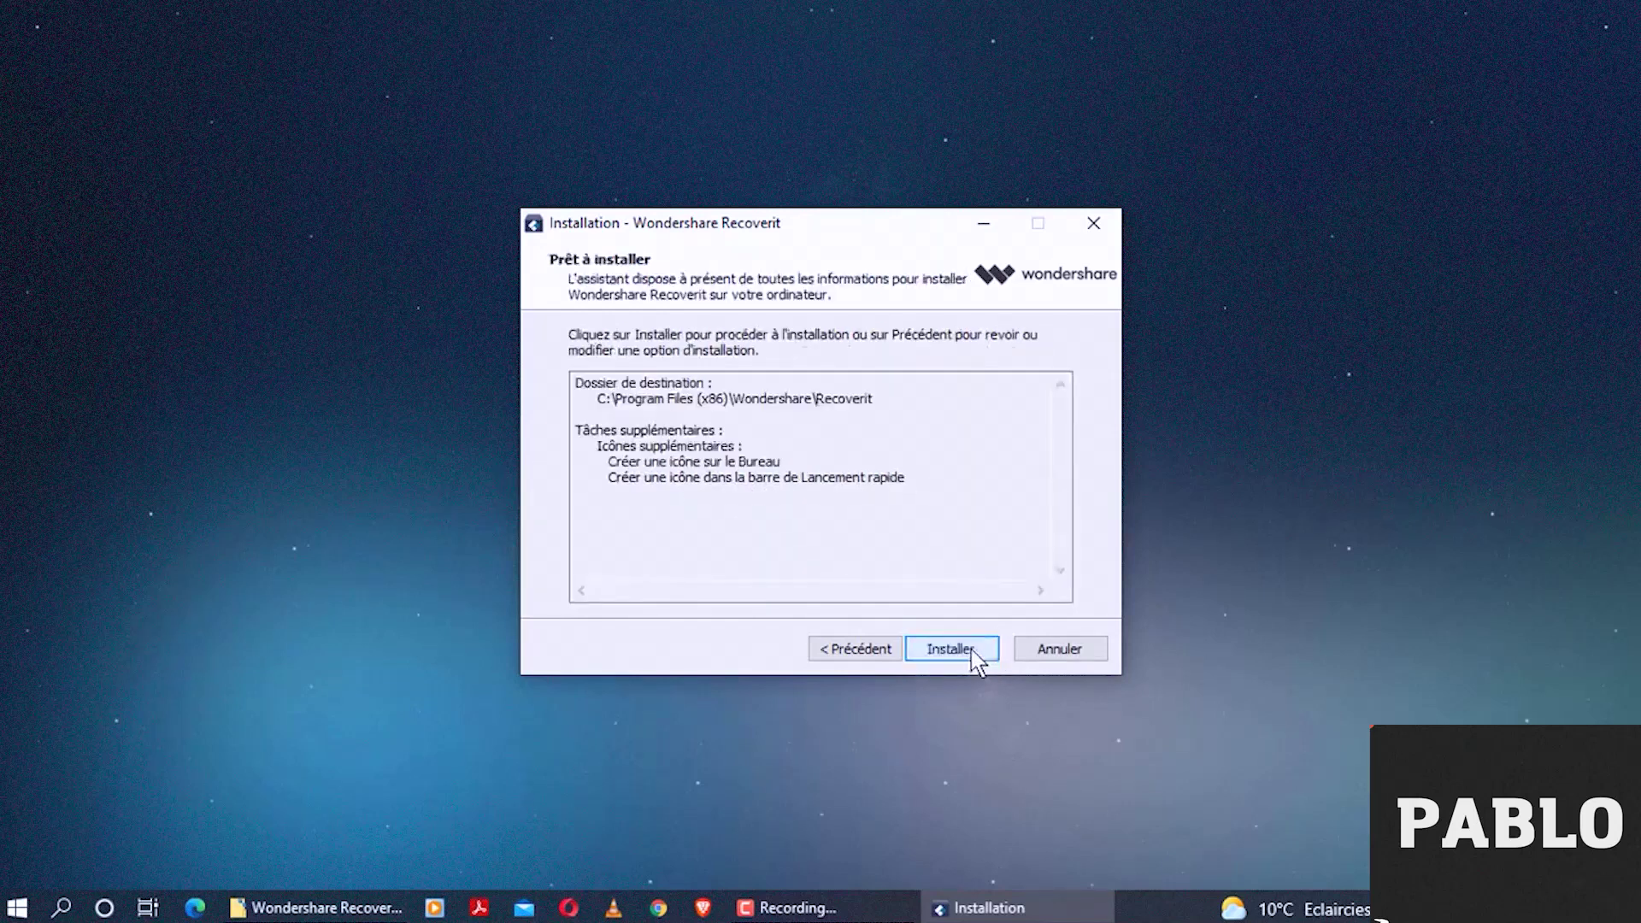
click(972, 651)
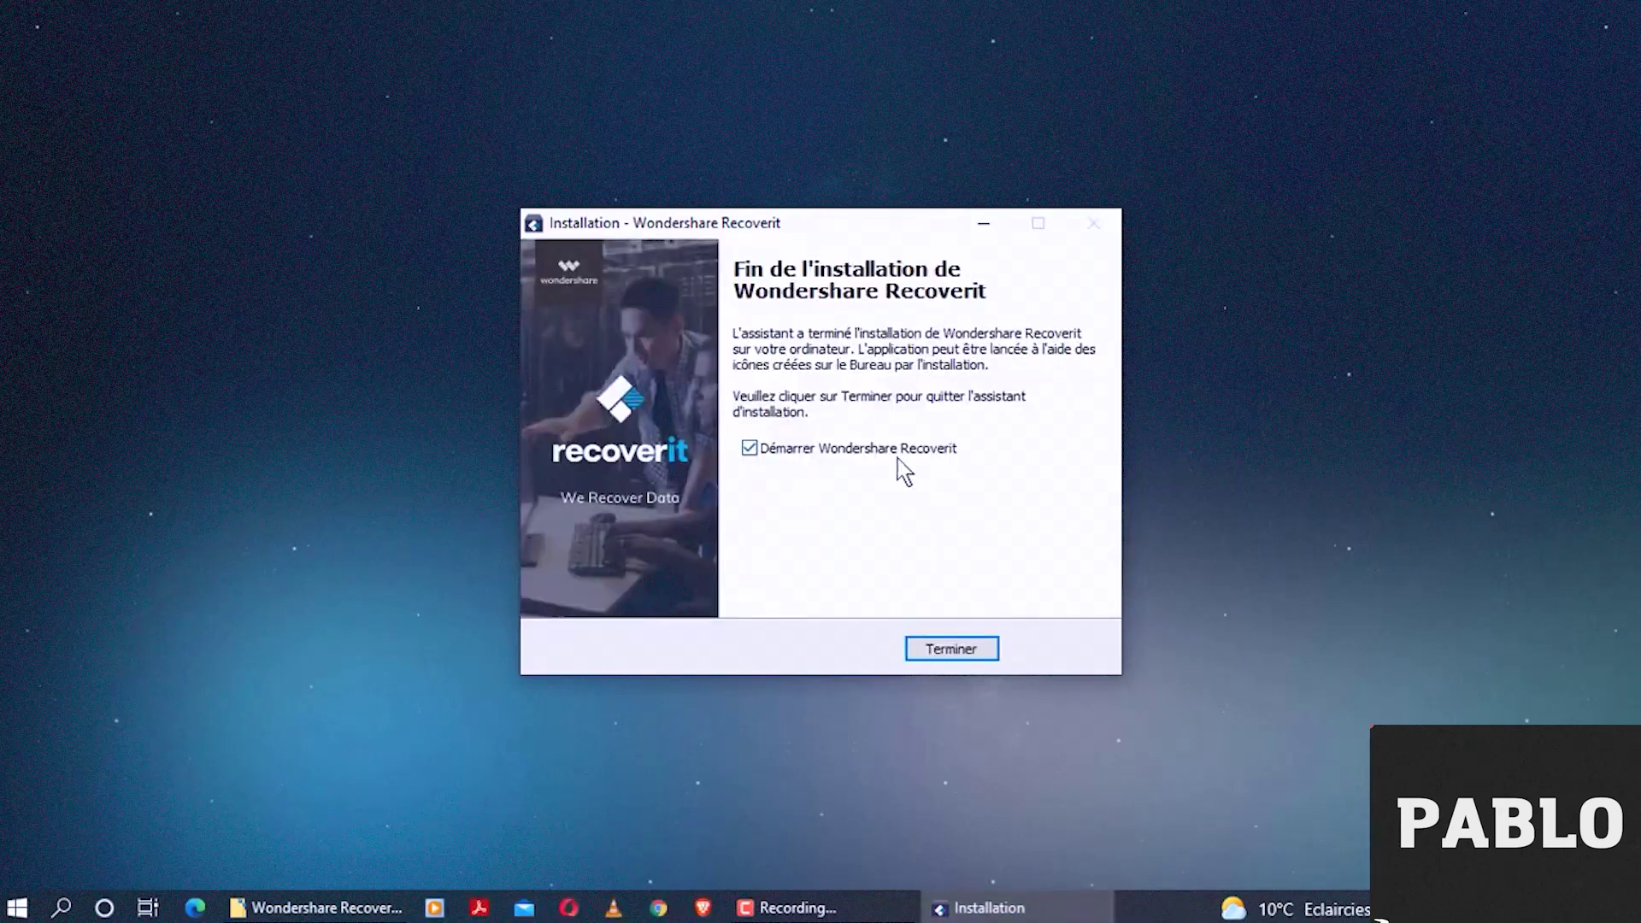
Finish the setup without starting Recoverit and quit the Opera browser that opens.
click(773, 451)
click(983, 652)
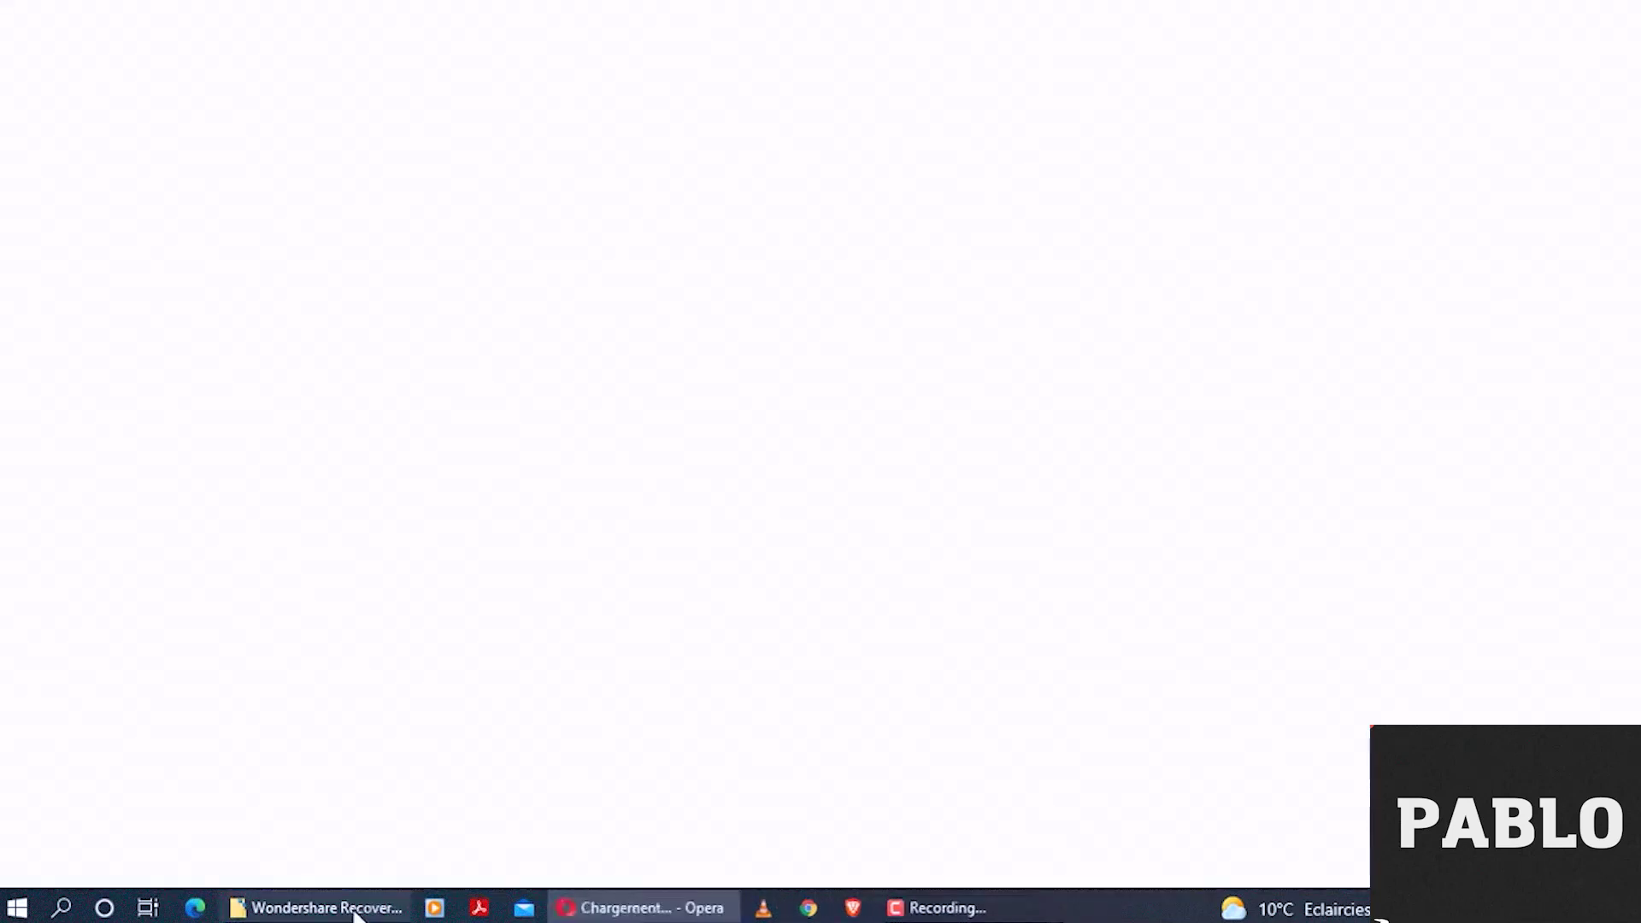
mouse_move(366, 901)
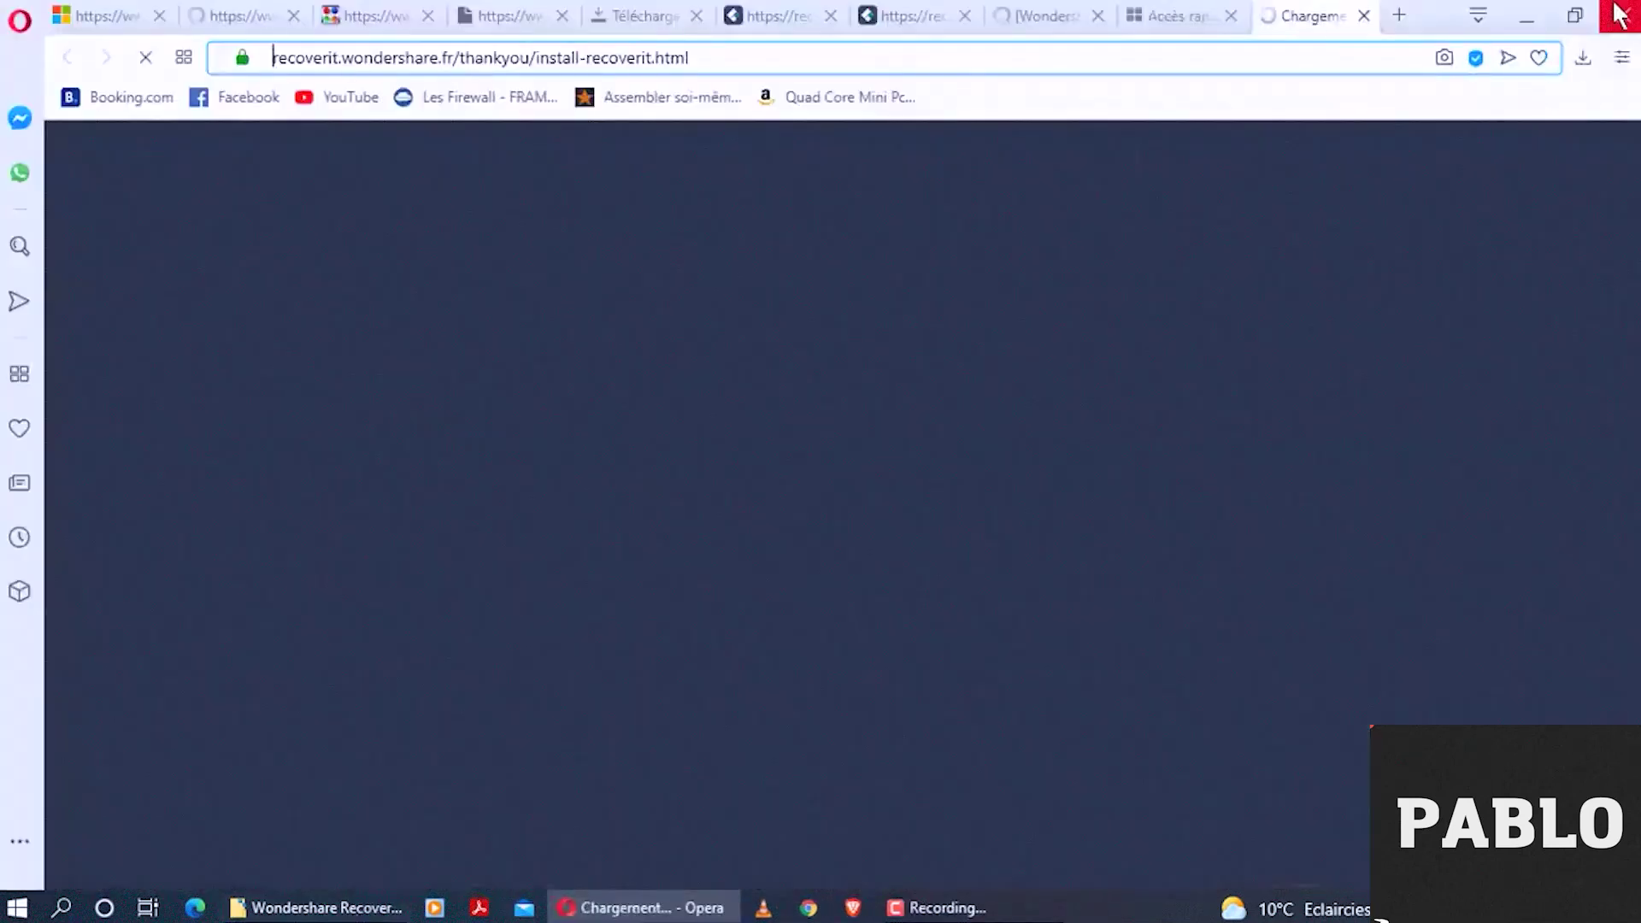
click(1623, 15)
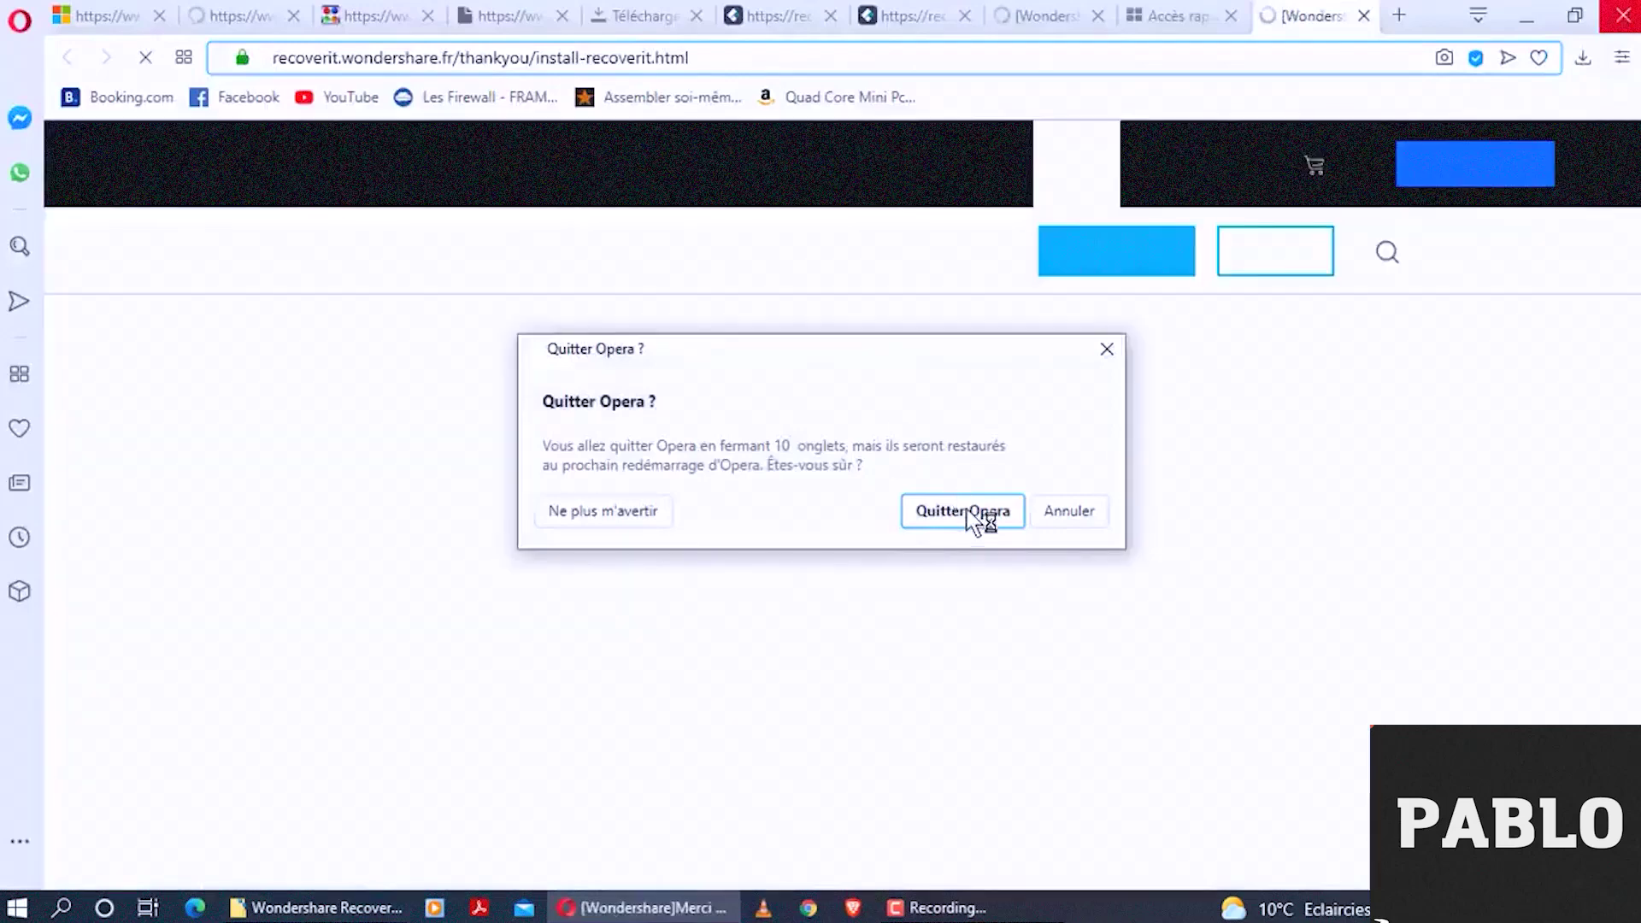
click(959, 504)
Copy recoverit.exe from the Solution folder of the downloaded package.
click(368, 906)
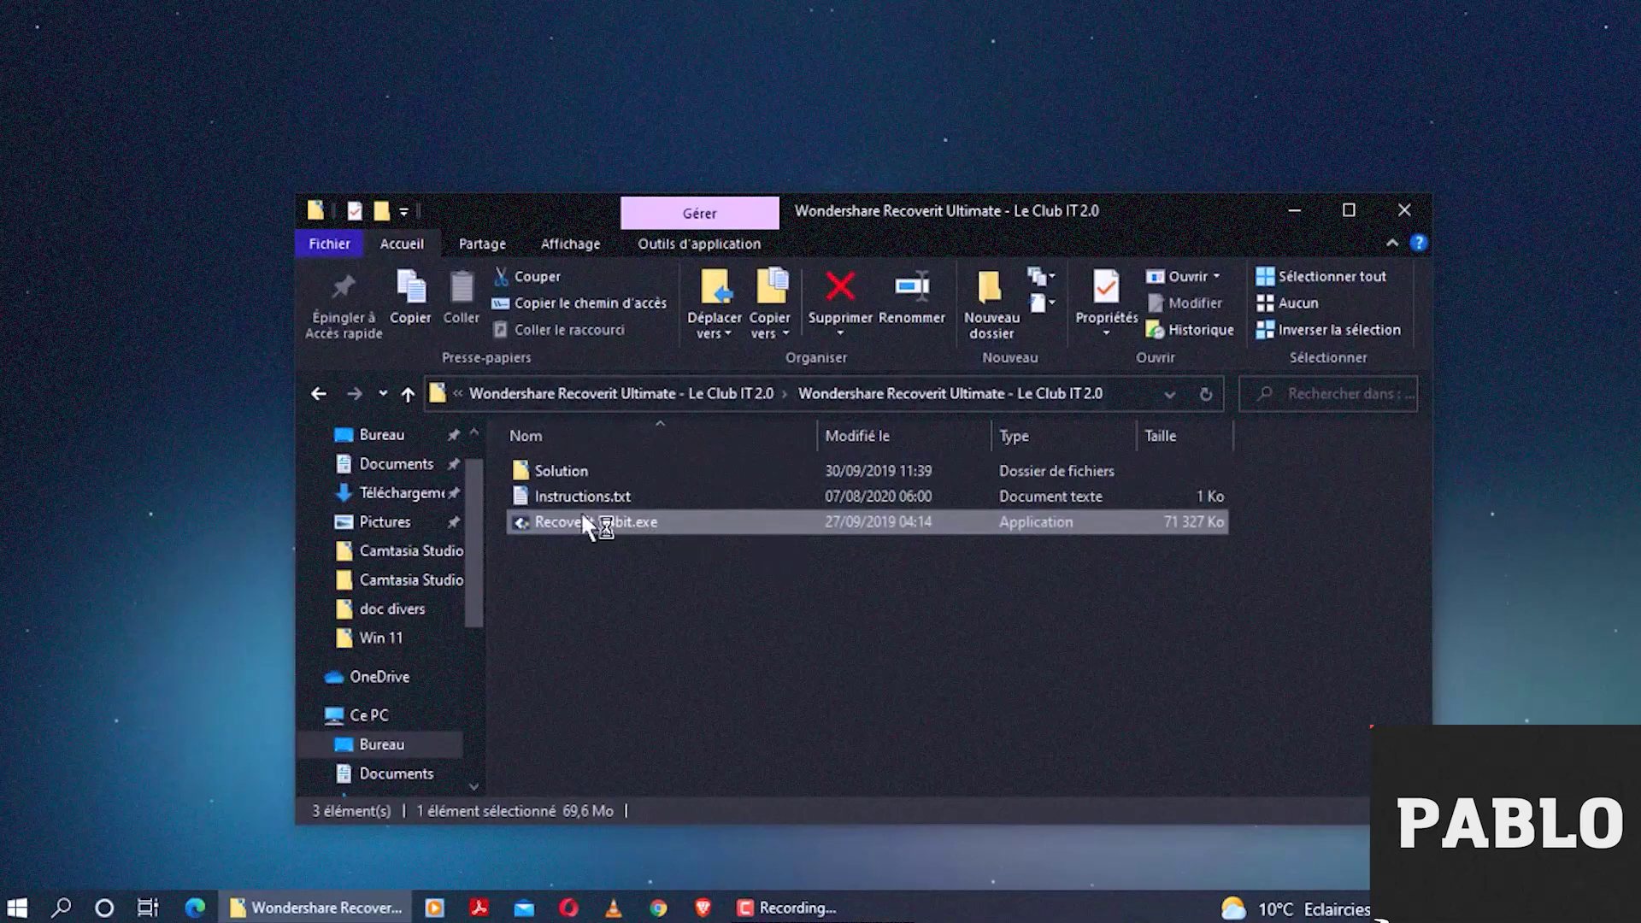
click(573, 465)
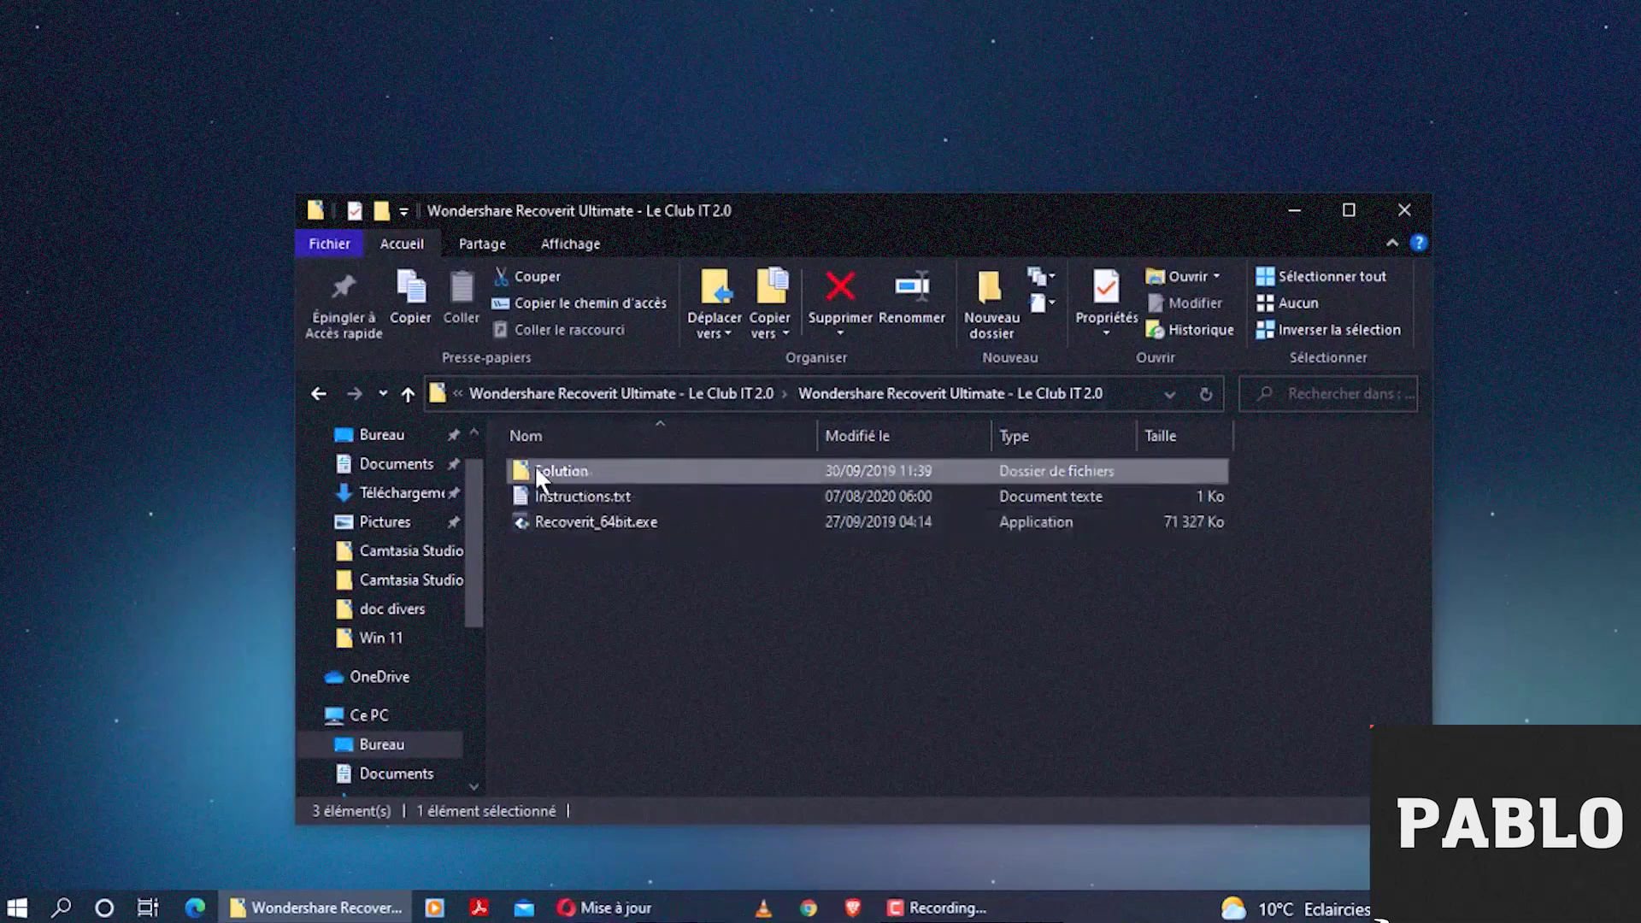
double_click(583, 467)
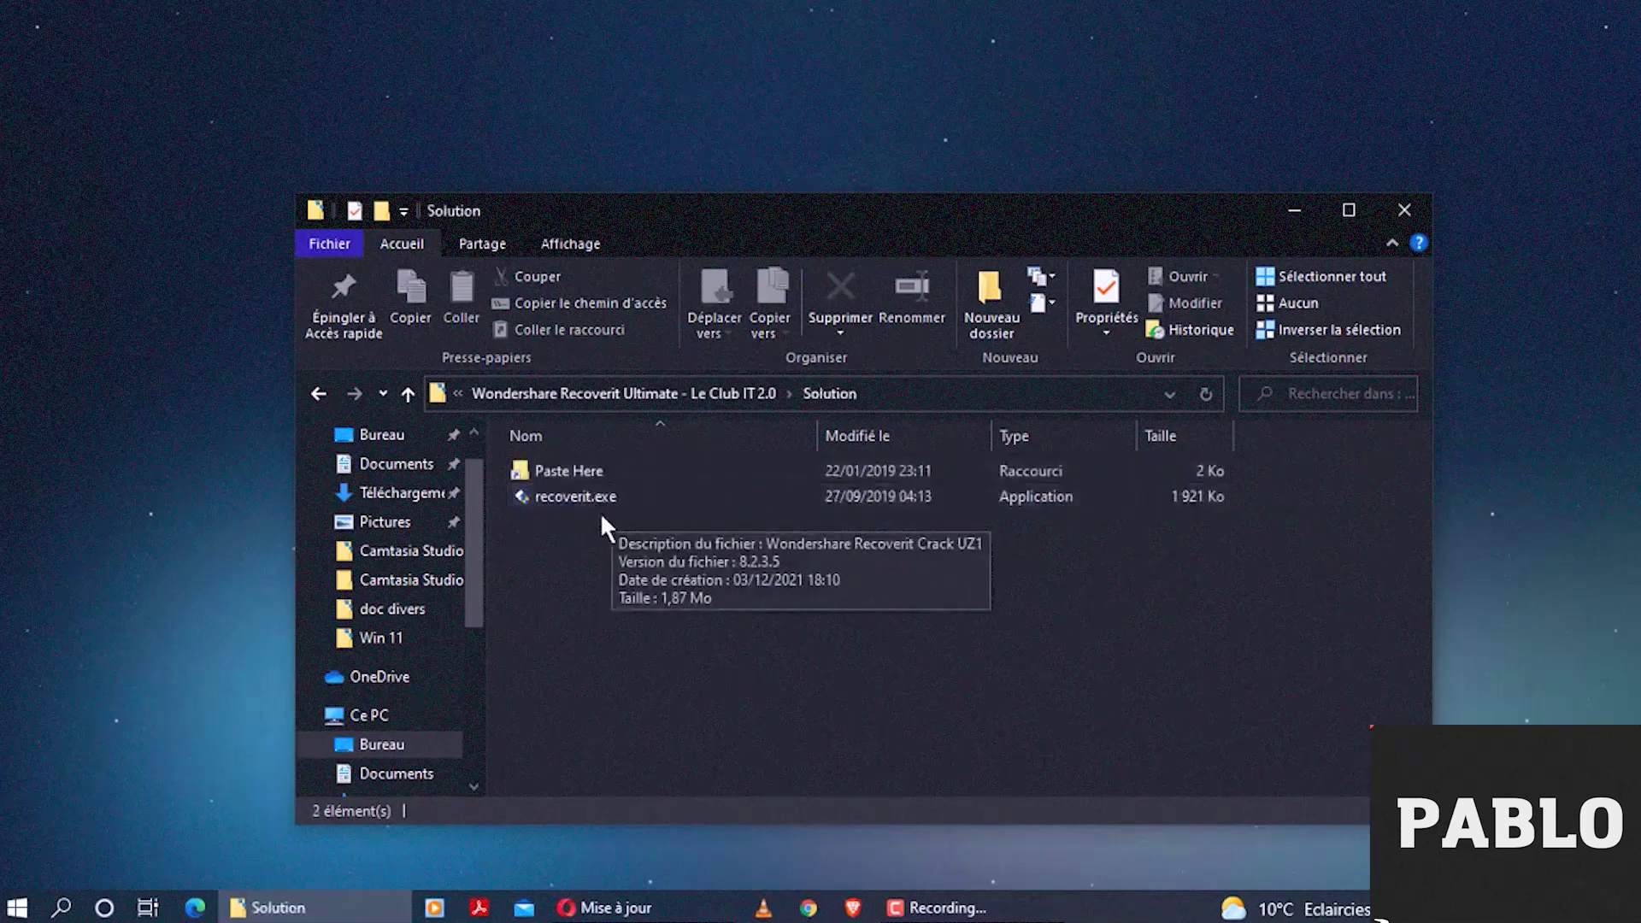
click(619, 496)
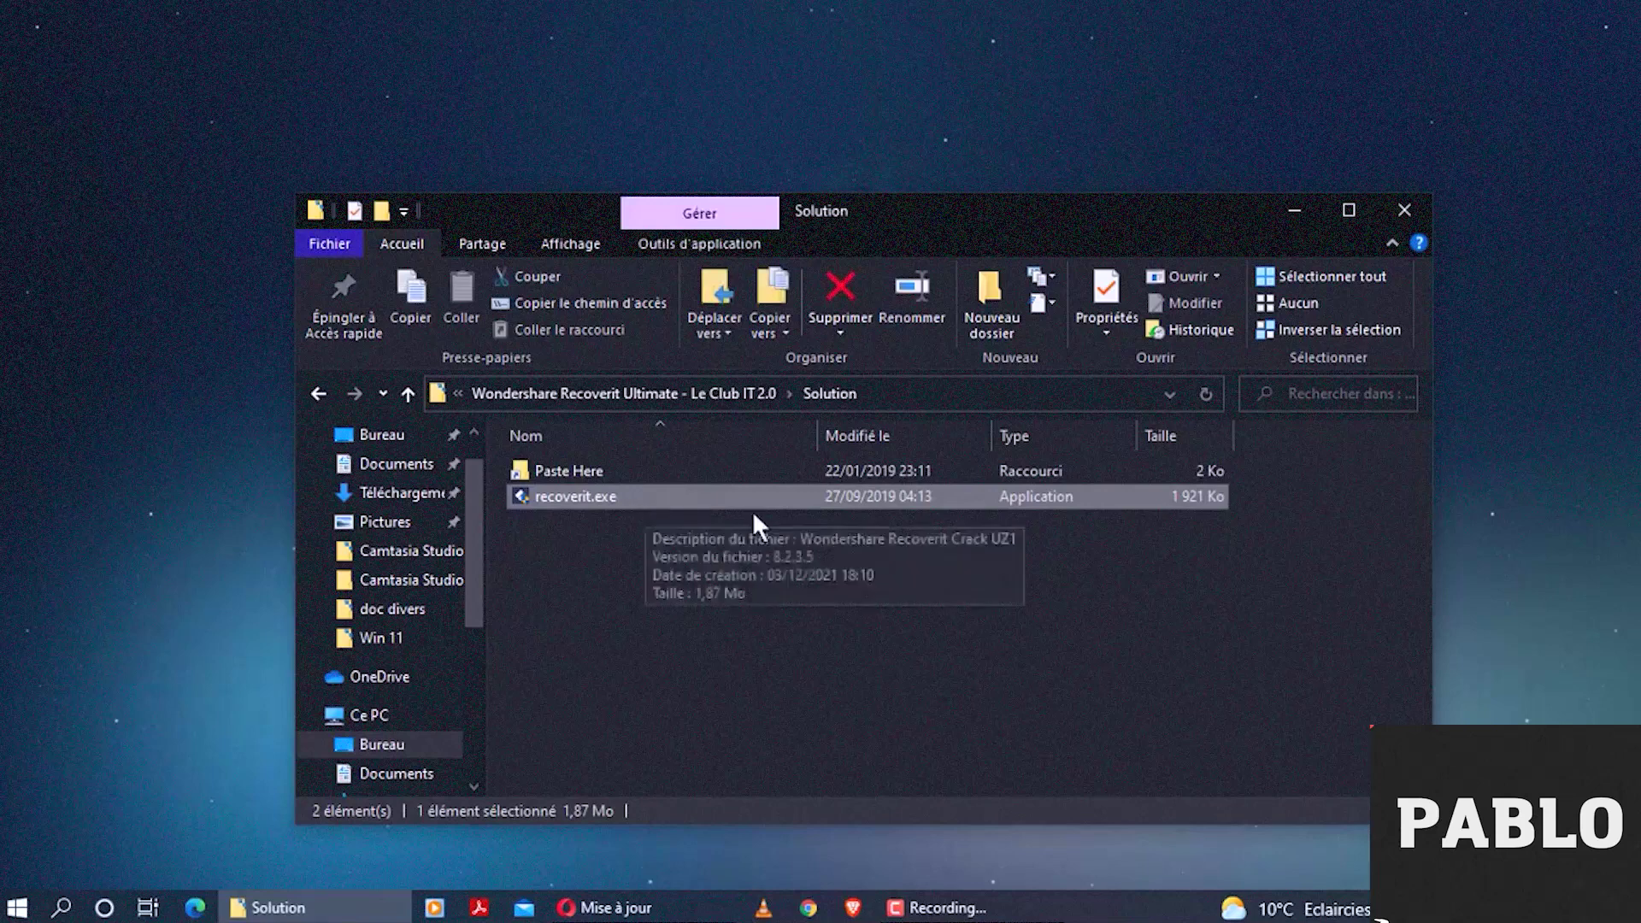
right_click(658, 496)
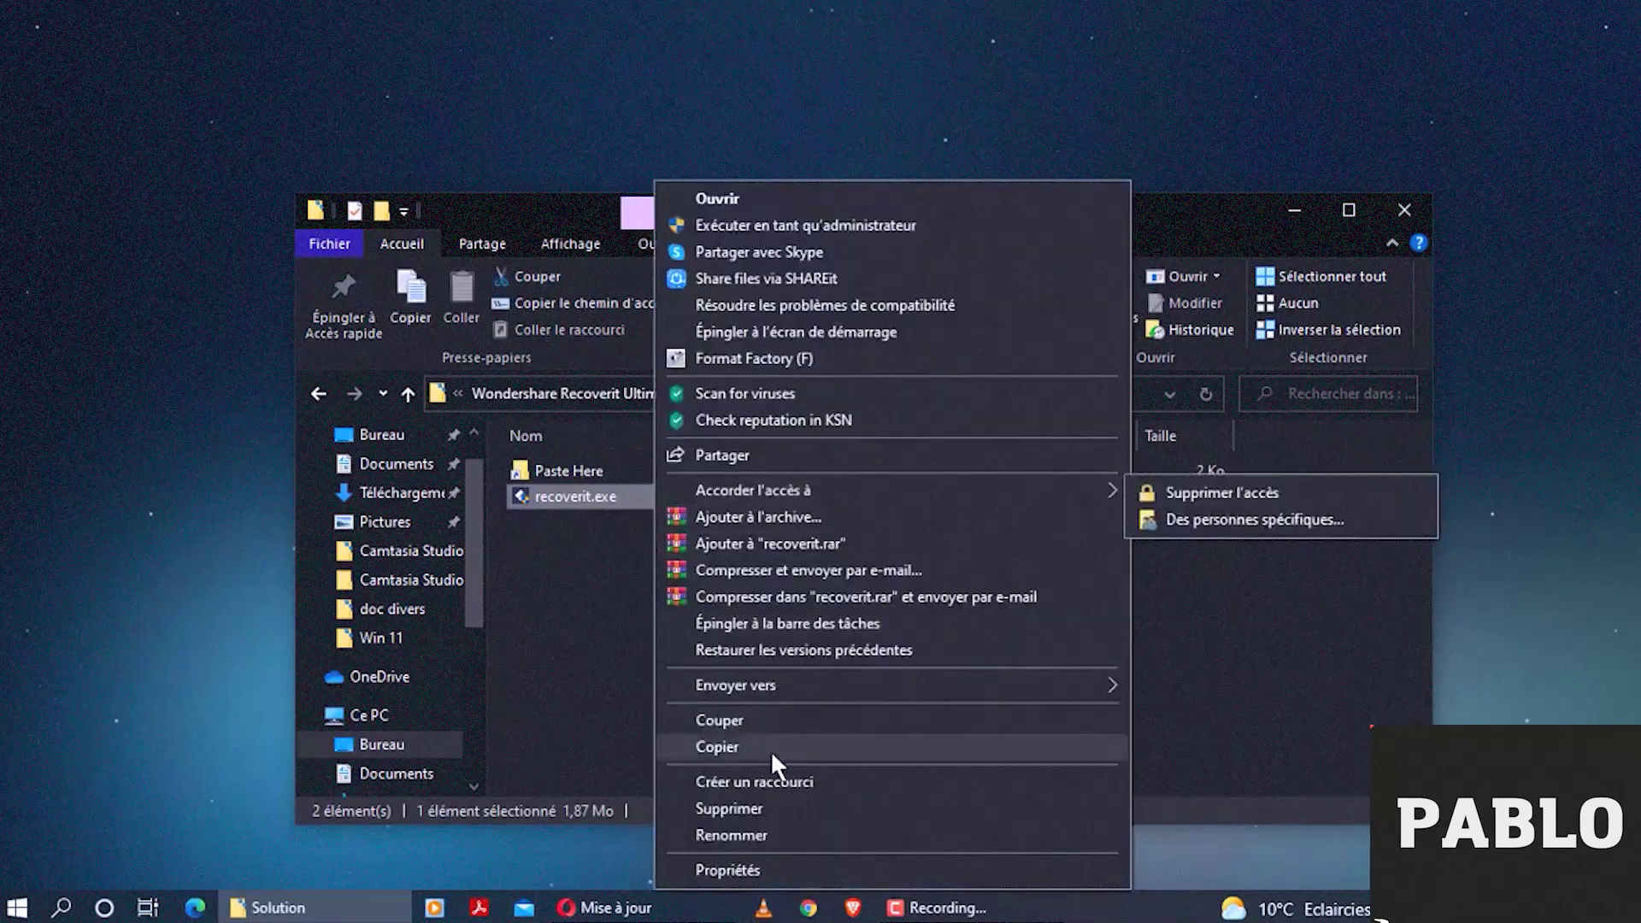
click(767, 741)
Paste the copied recoverit.exe into the folder behind the Paste Here shortcut, replacing the existing file with administrator rights.
click(577, 469)
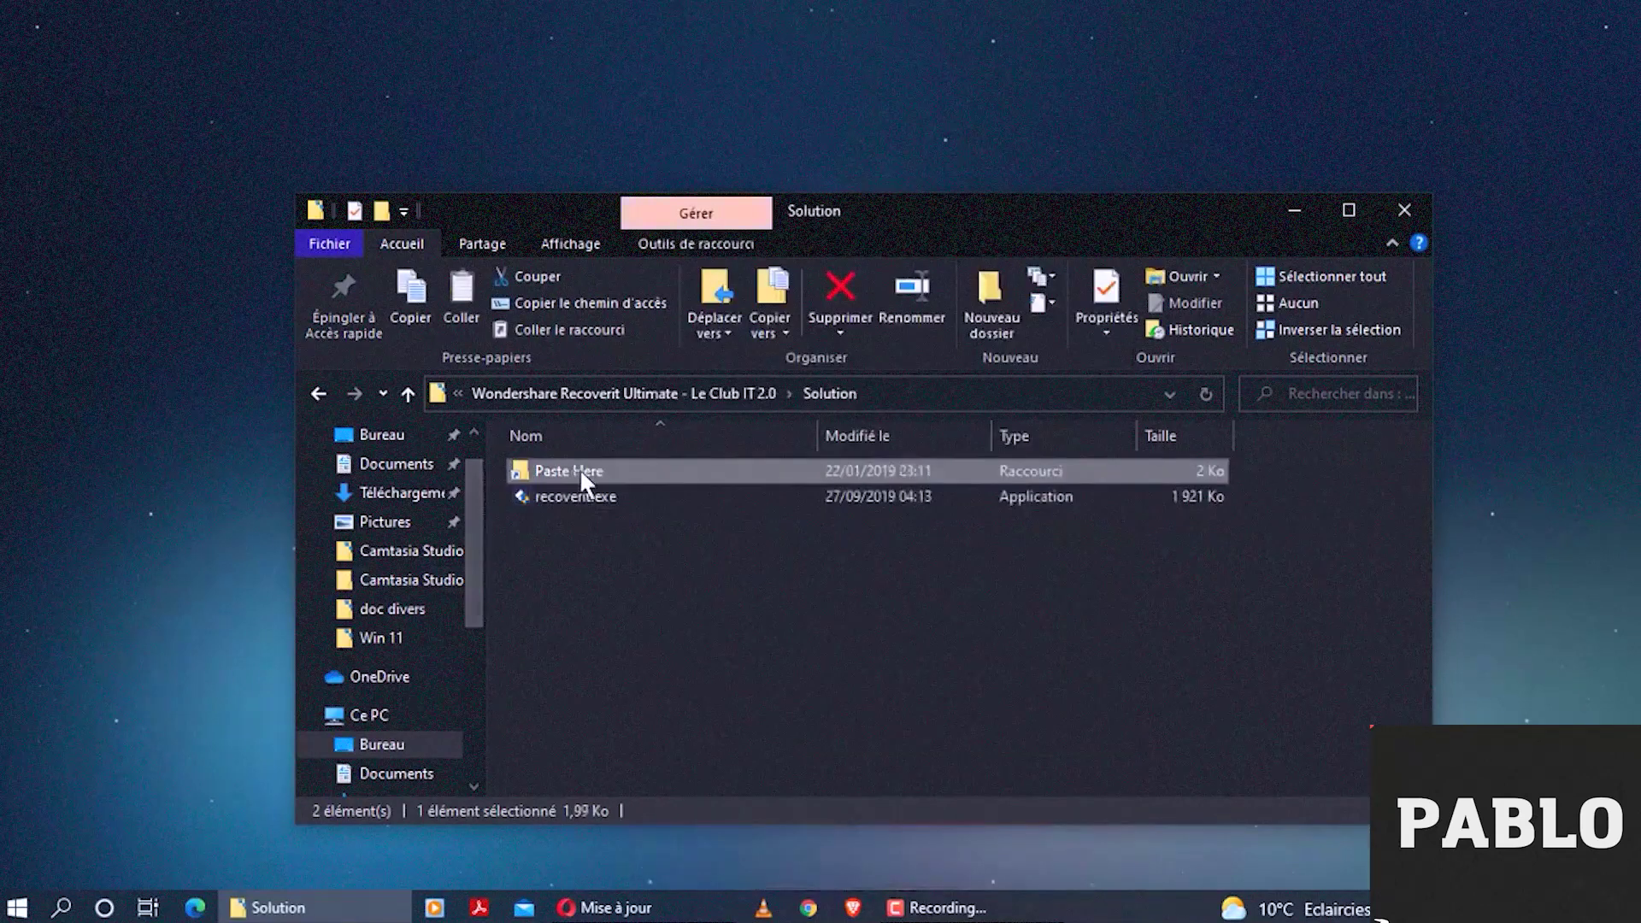
double_click(602, 470)
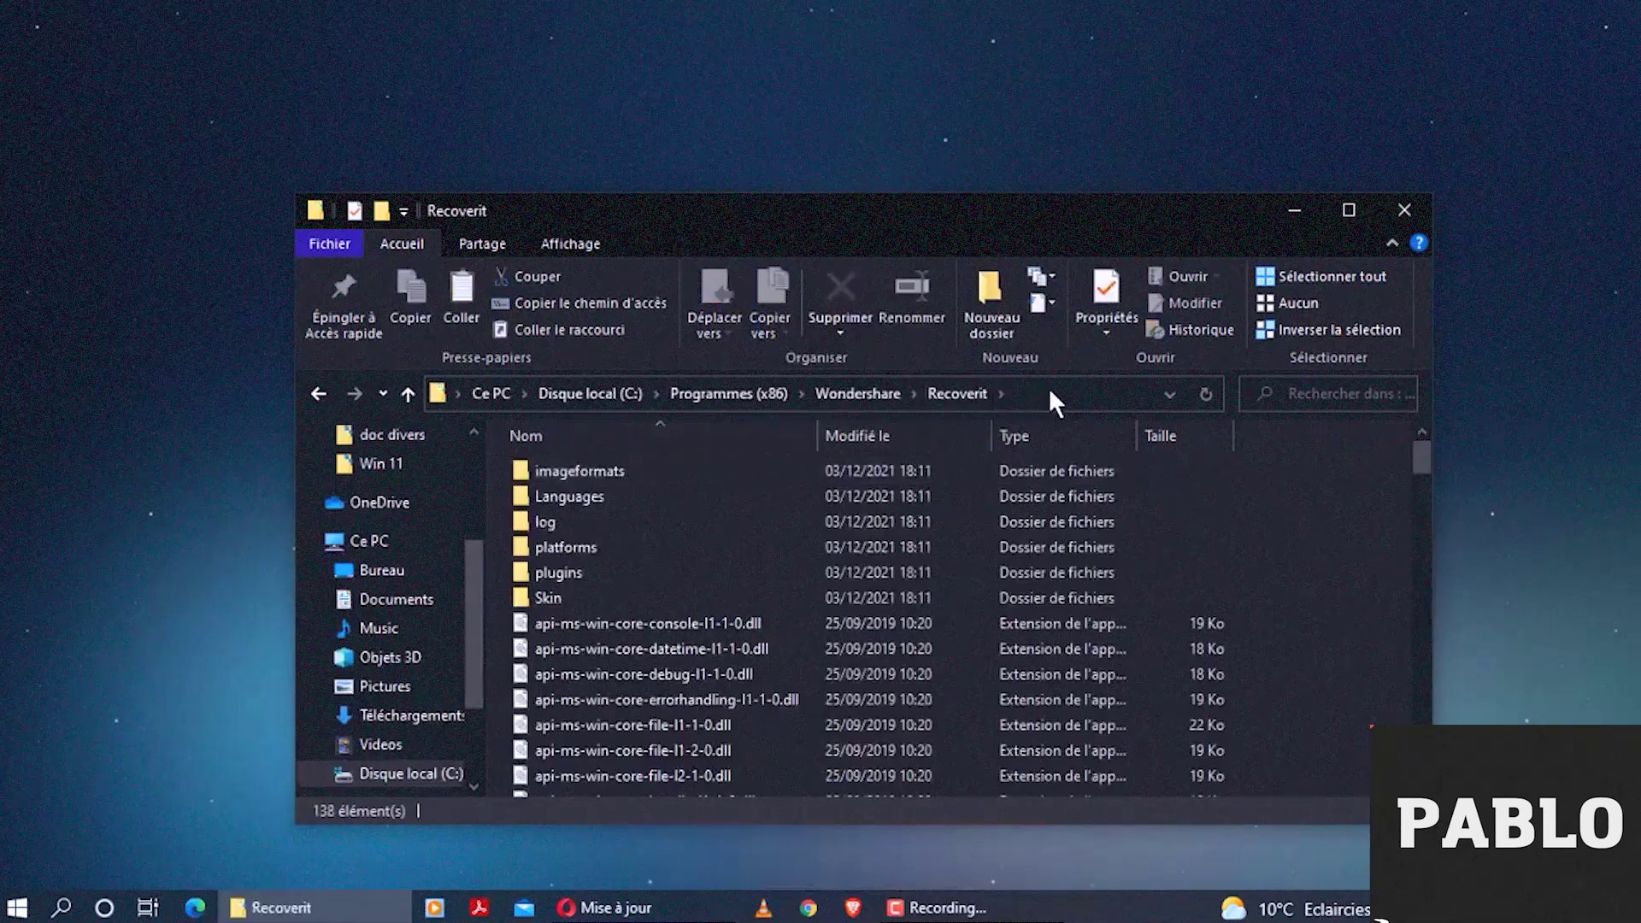
click(700, 395)
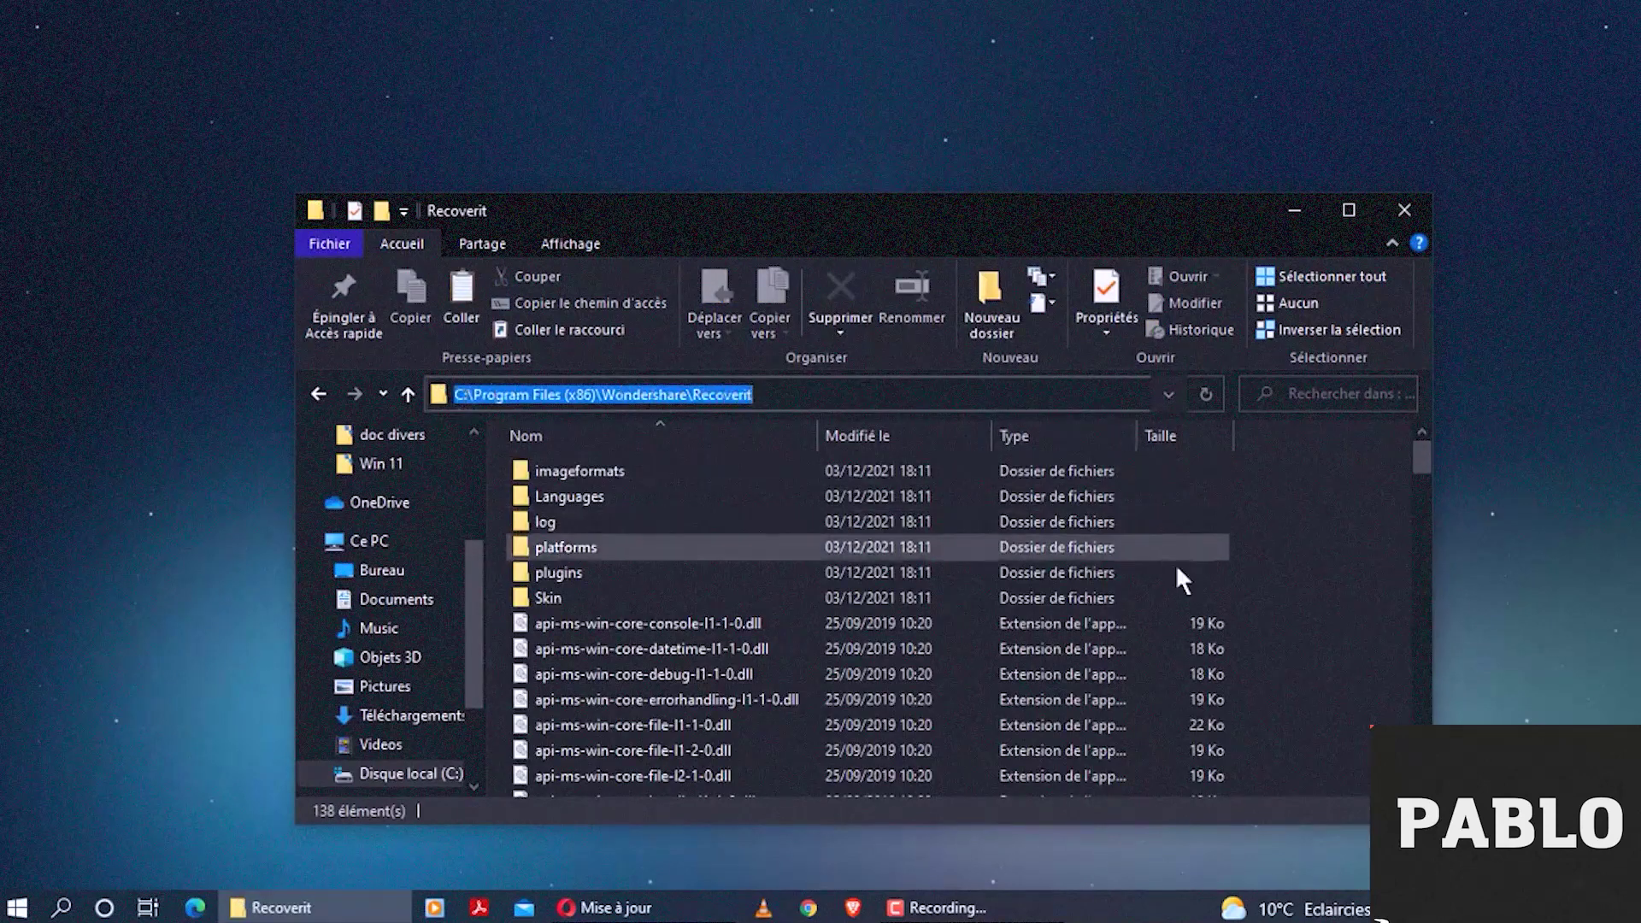
right_click(1271, 612)
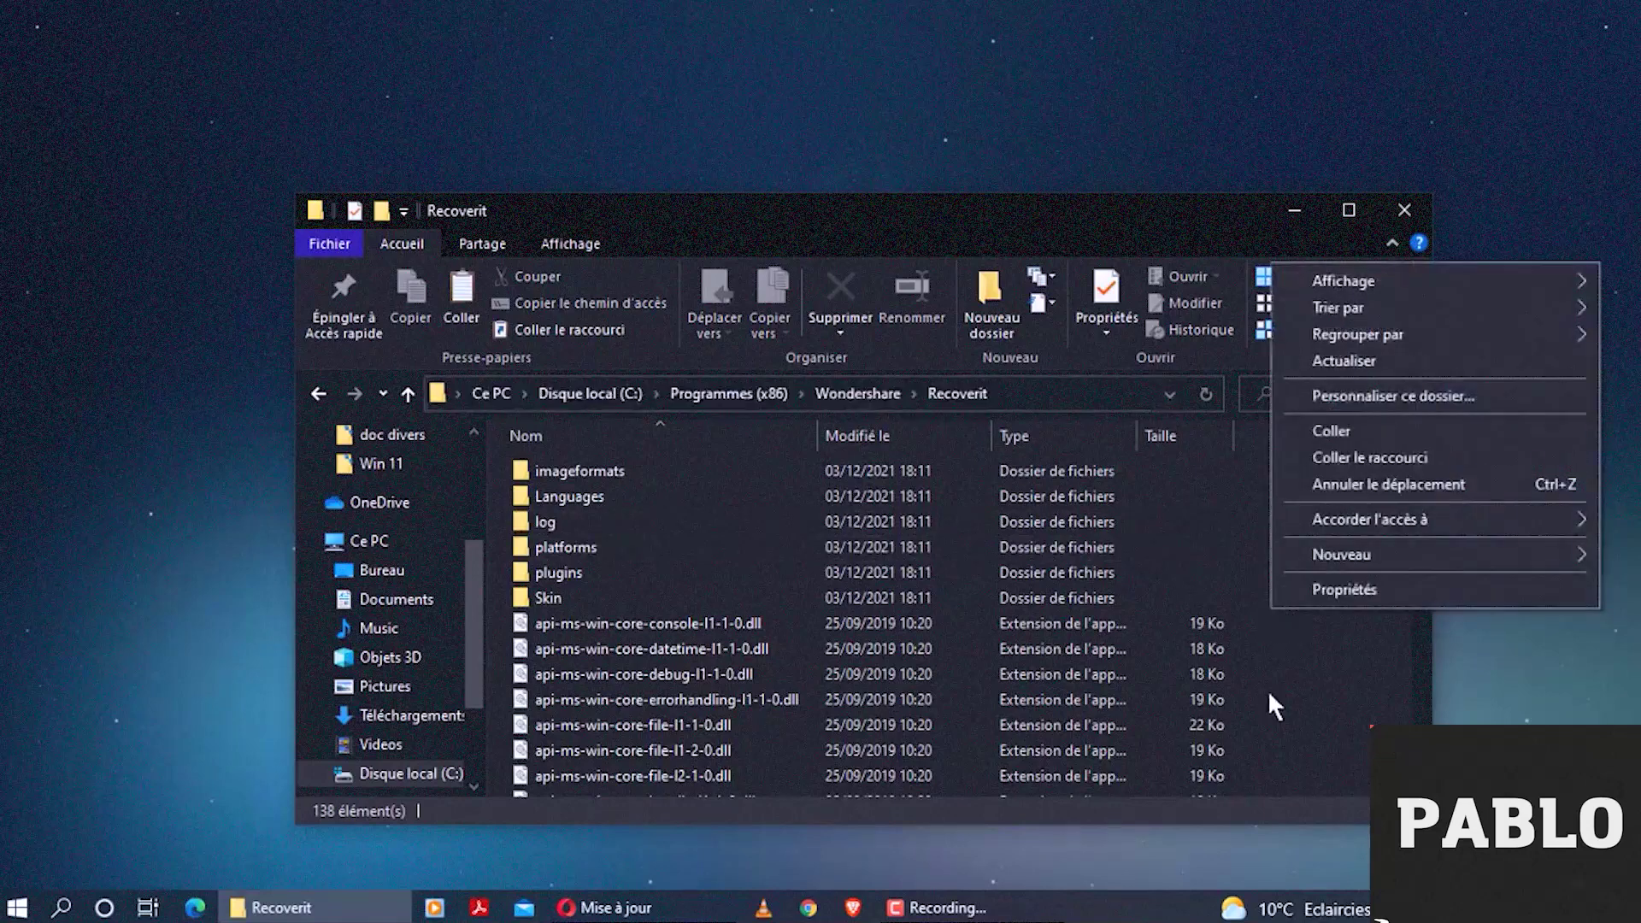
click(1332, 432)
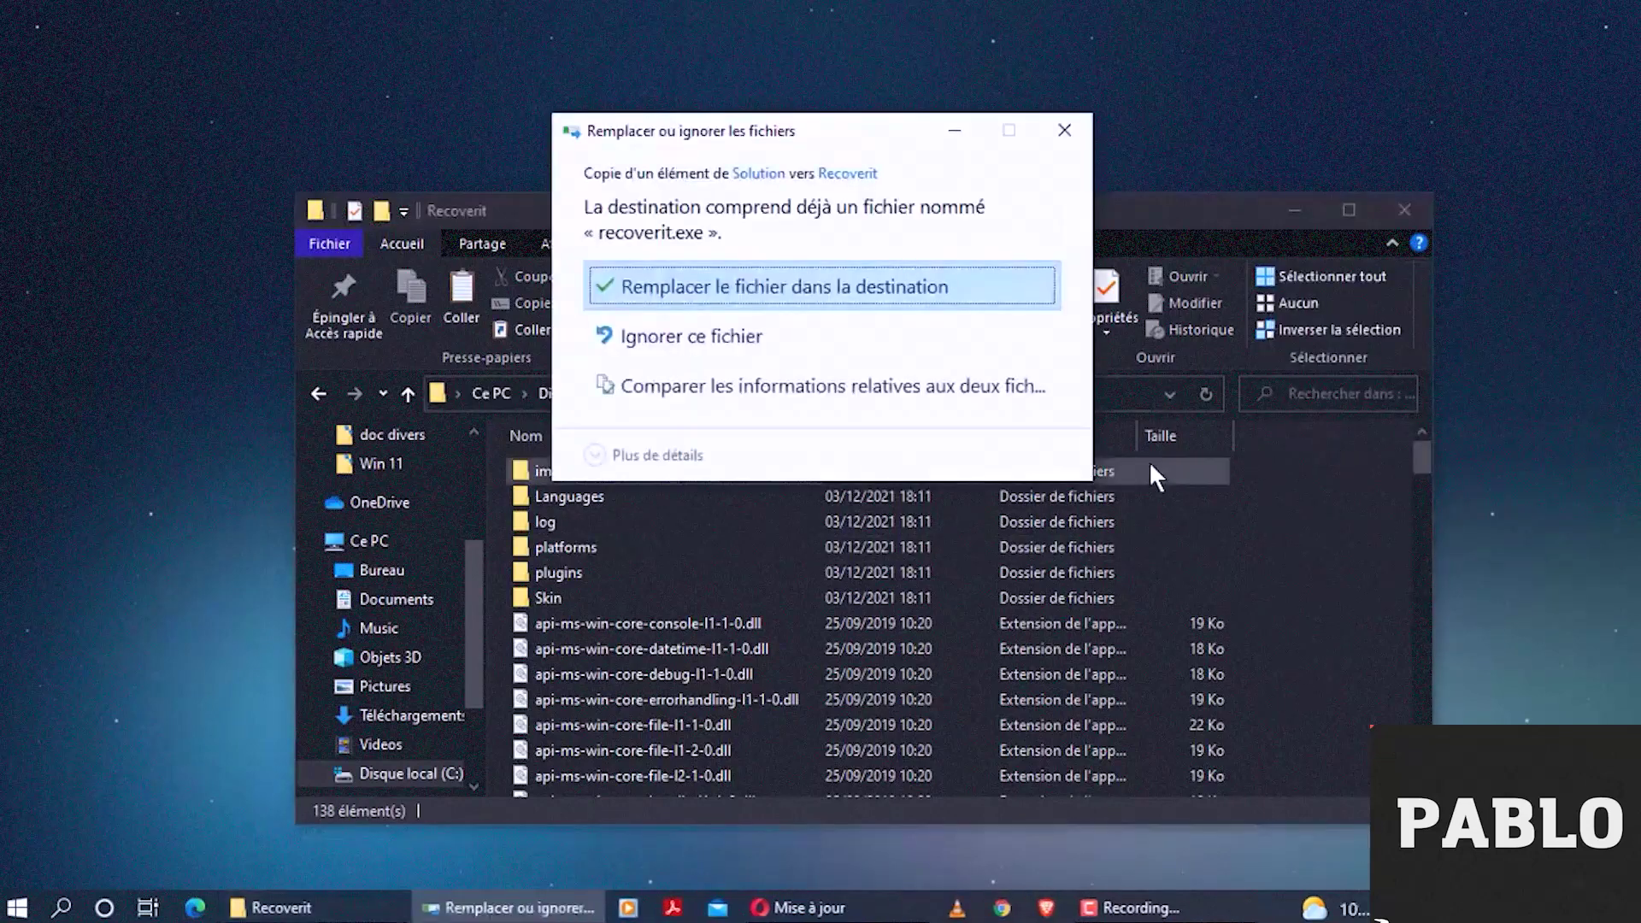
click(838, 298)
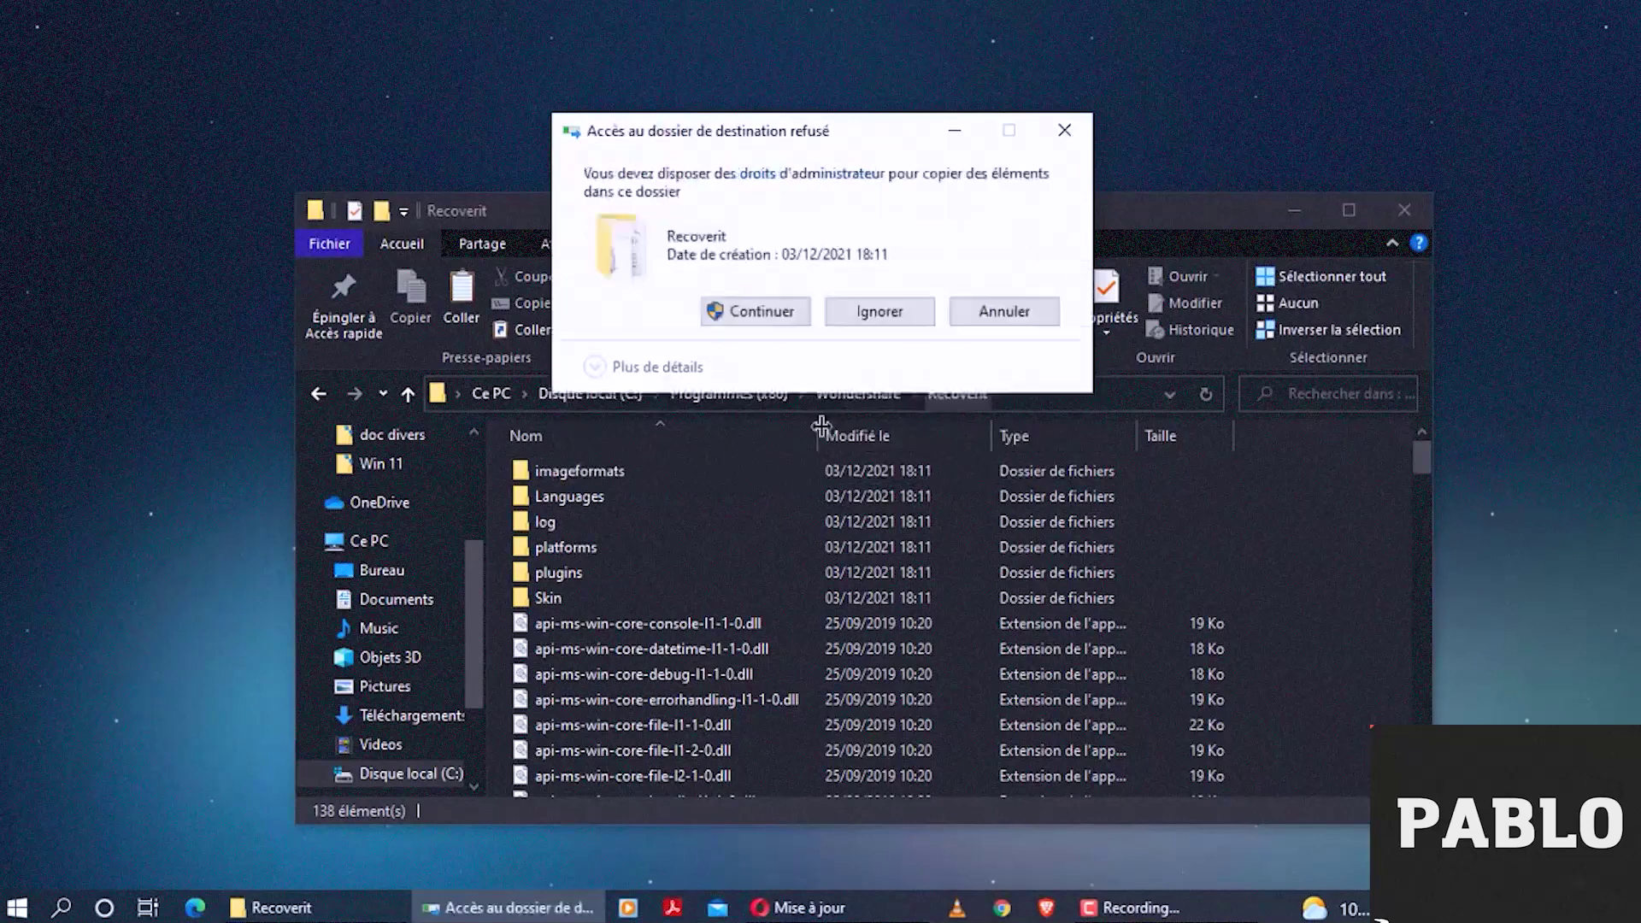
click(778, 311)
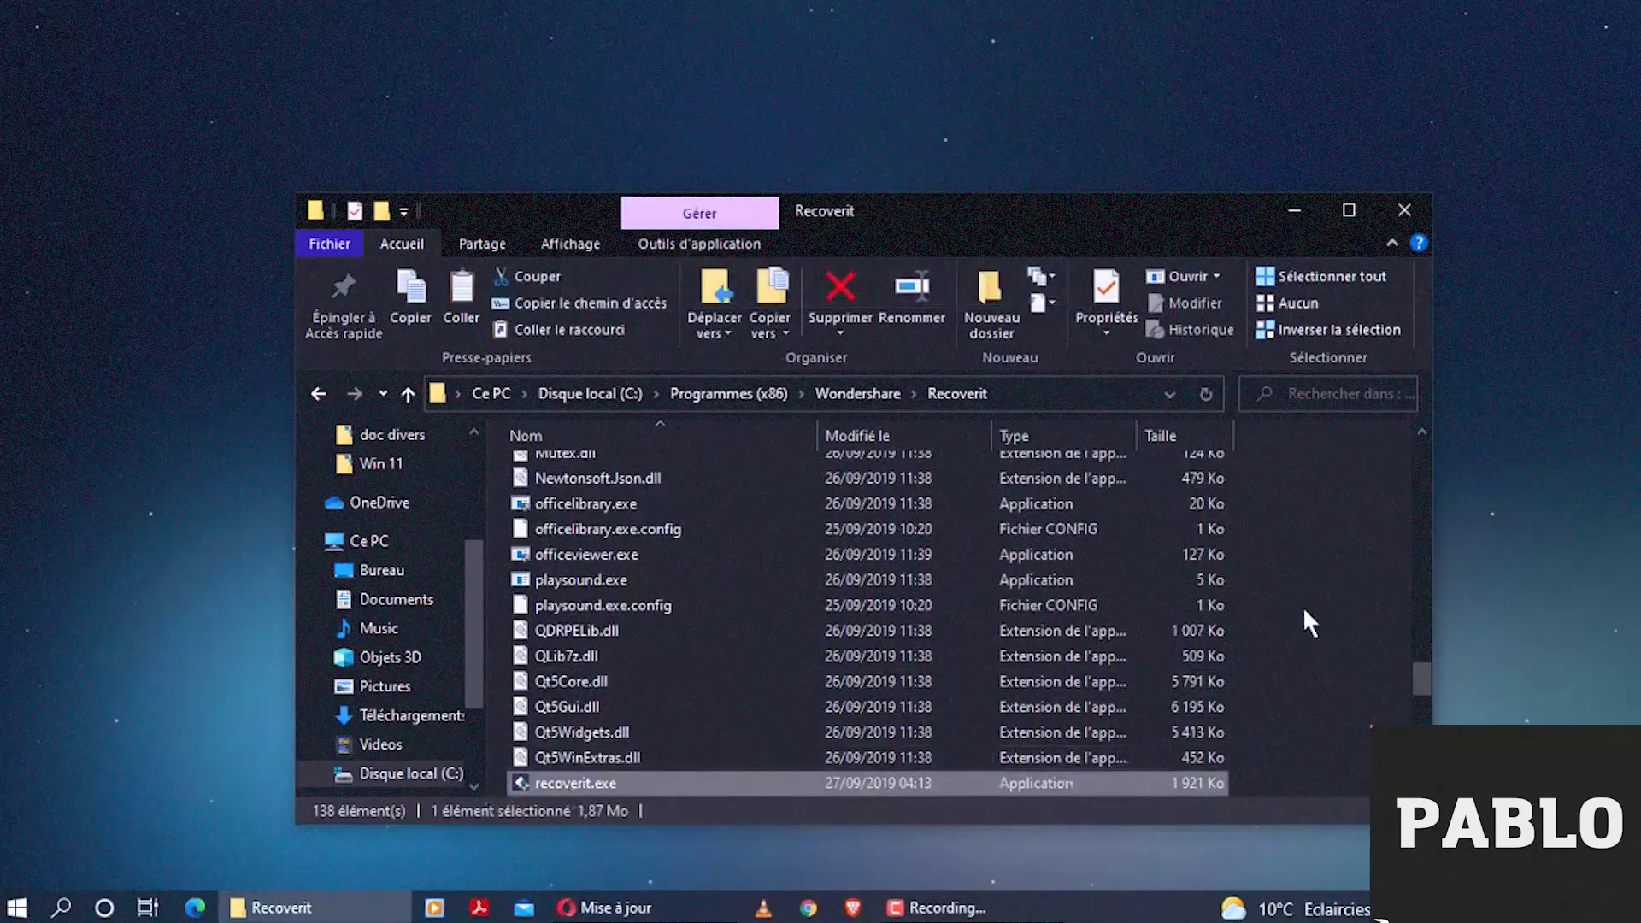
Look through the Bureau folder for a Recoverit shortcut.
right_click(577, 783)
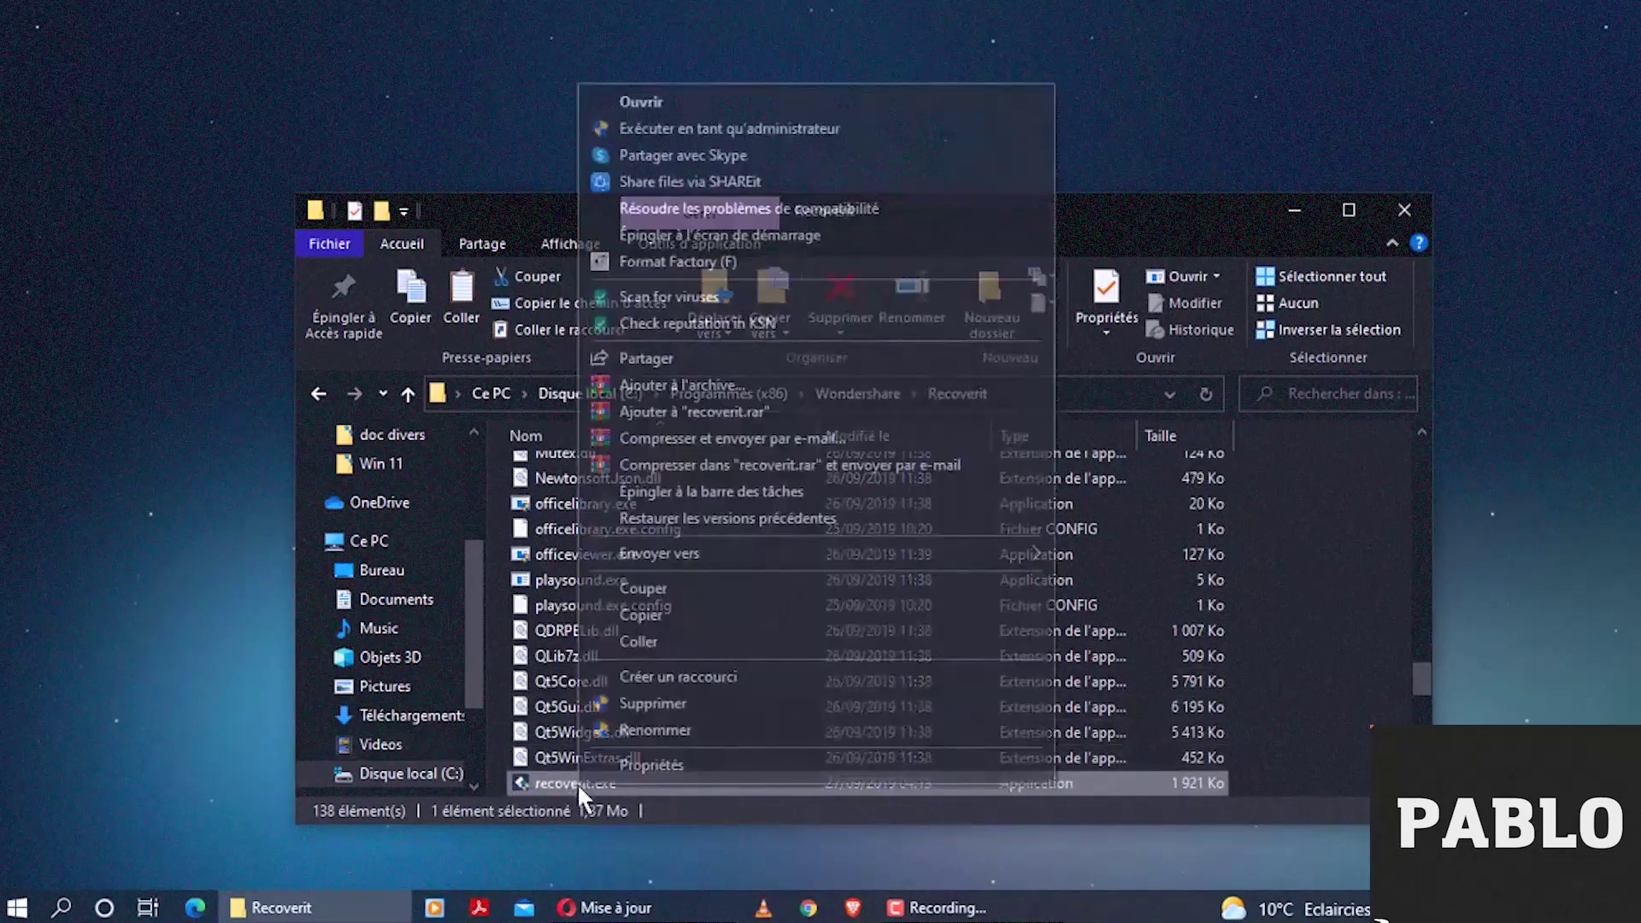
click(1402, 572)
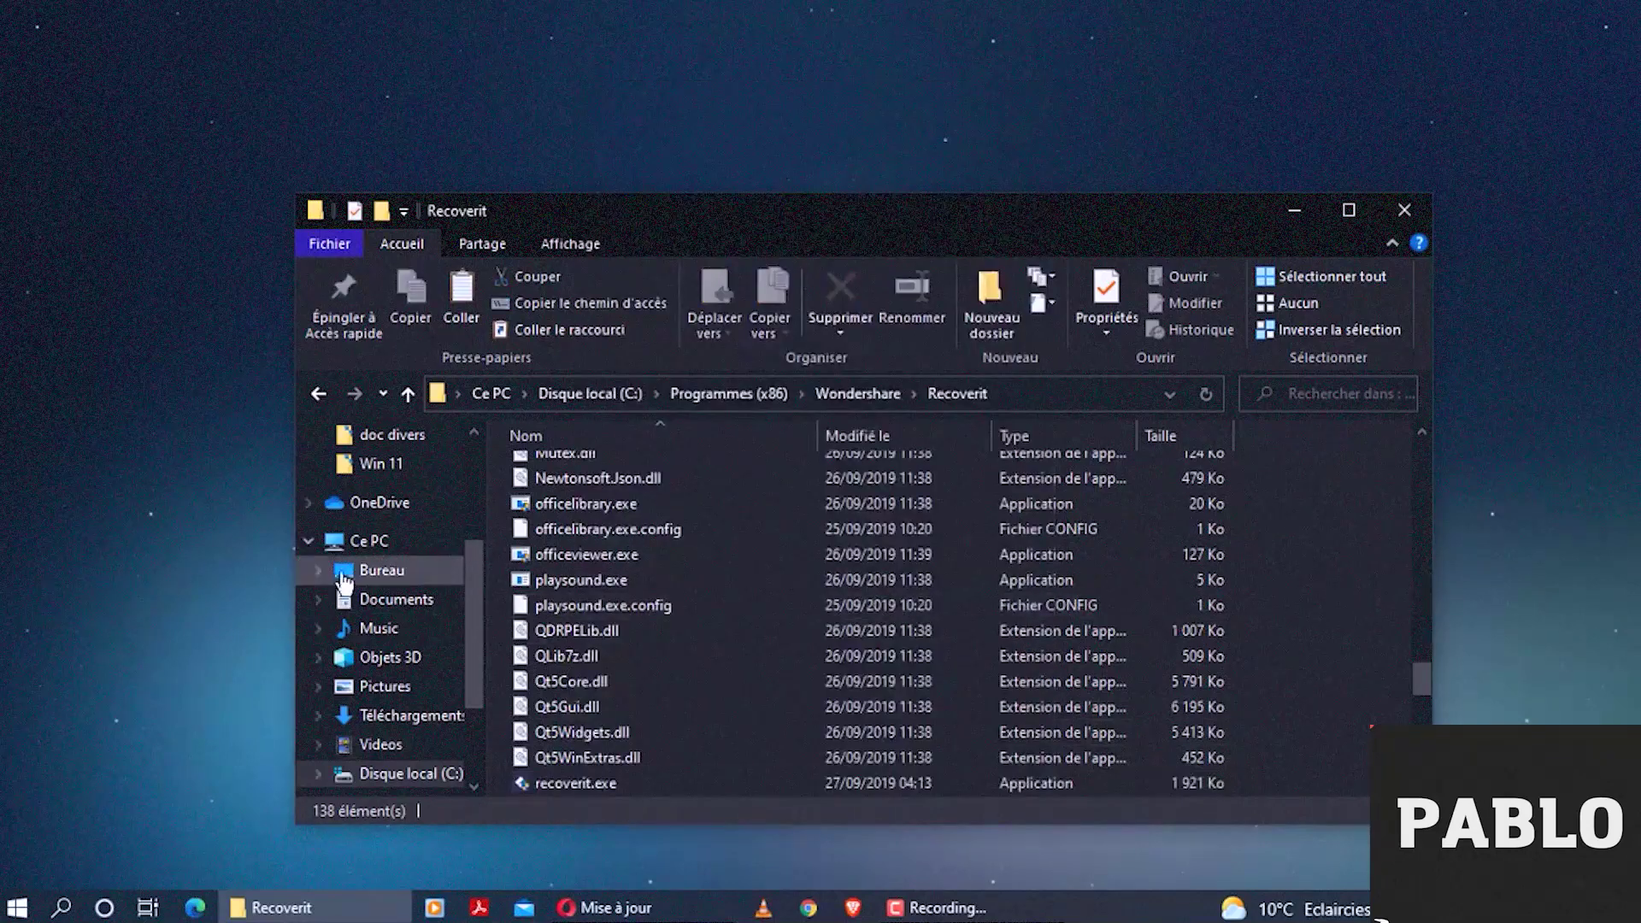
click(342, 578)
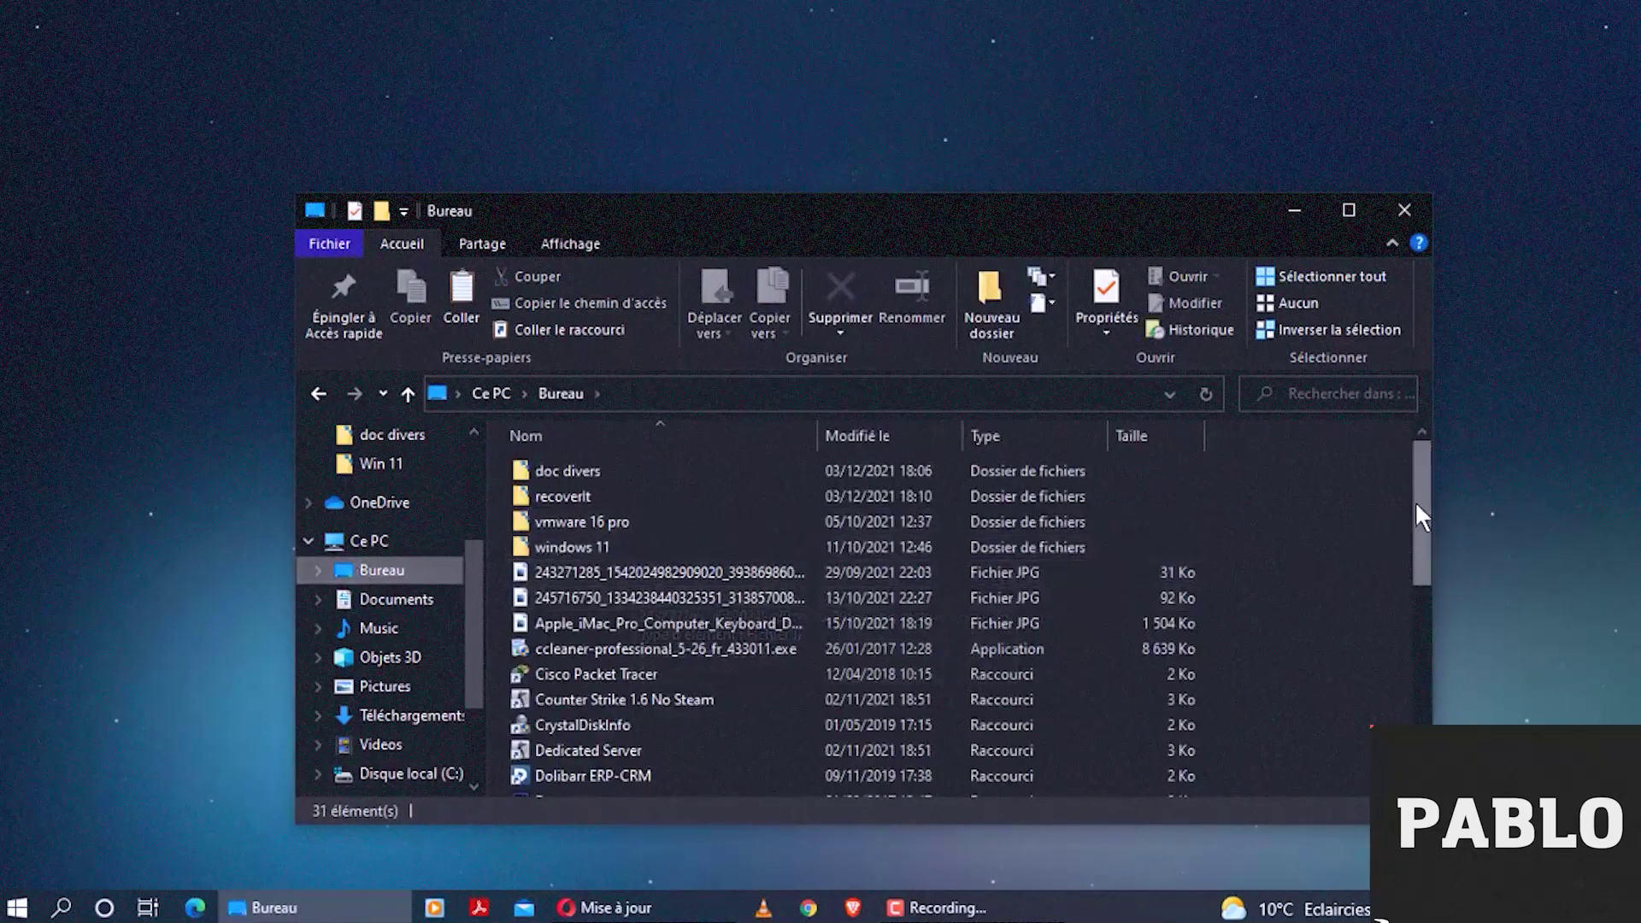
drag(1419, 499, 1433, 697)
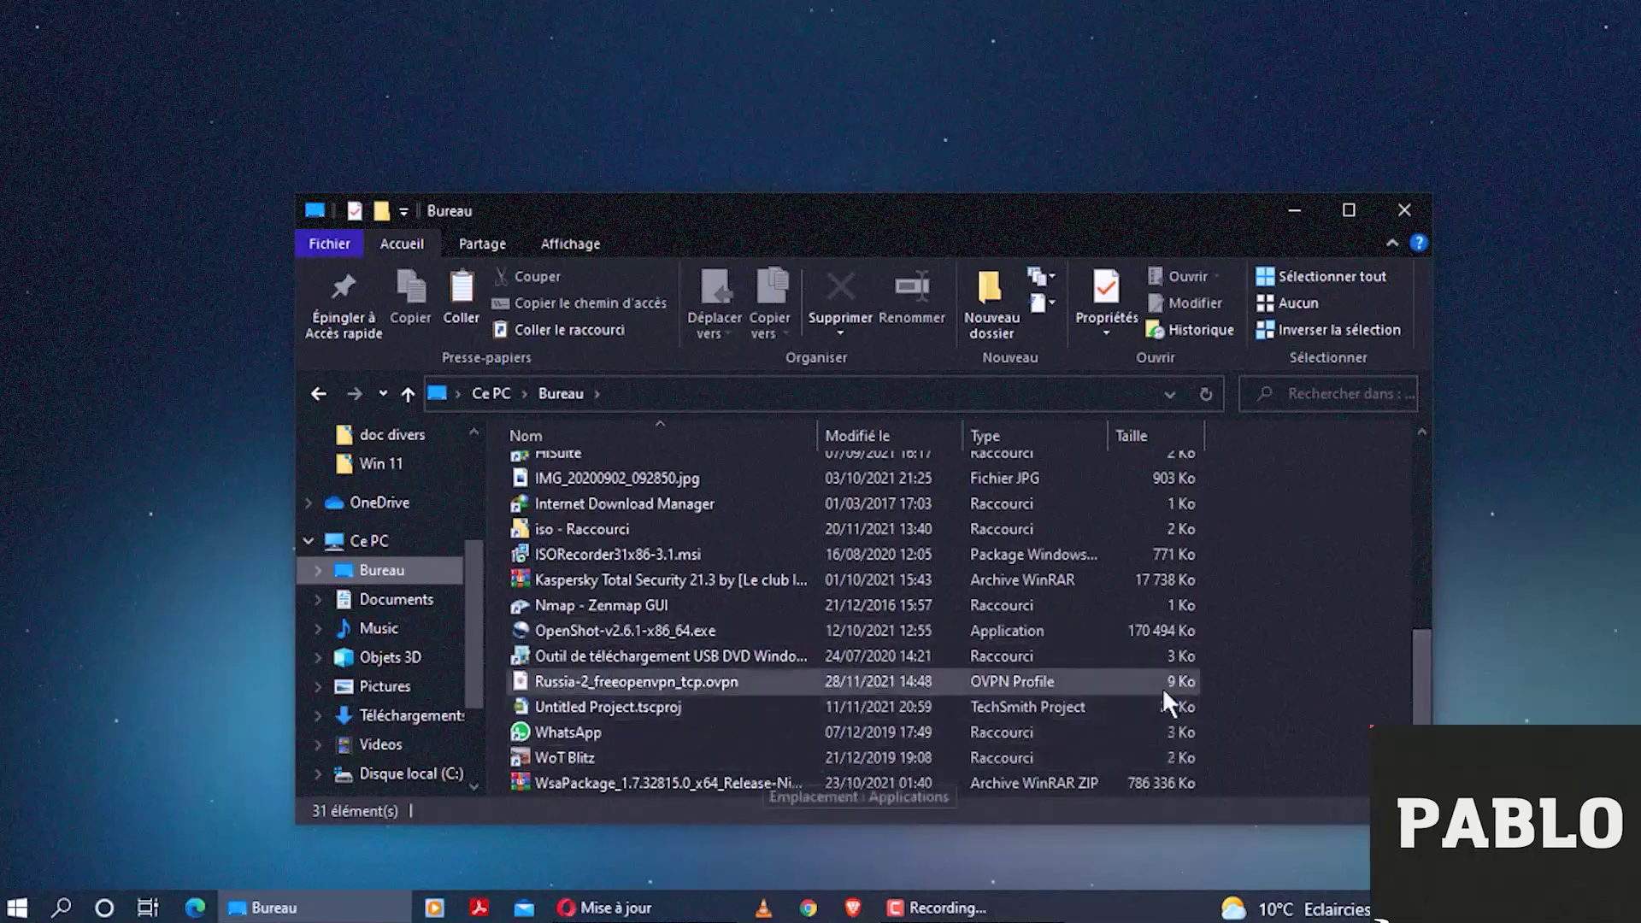
drag(1419, 694, 1402, 487)
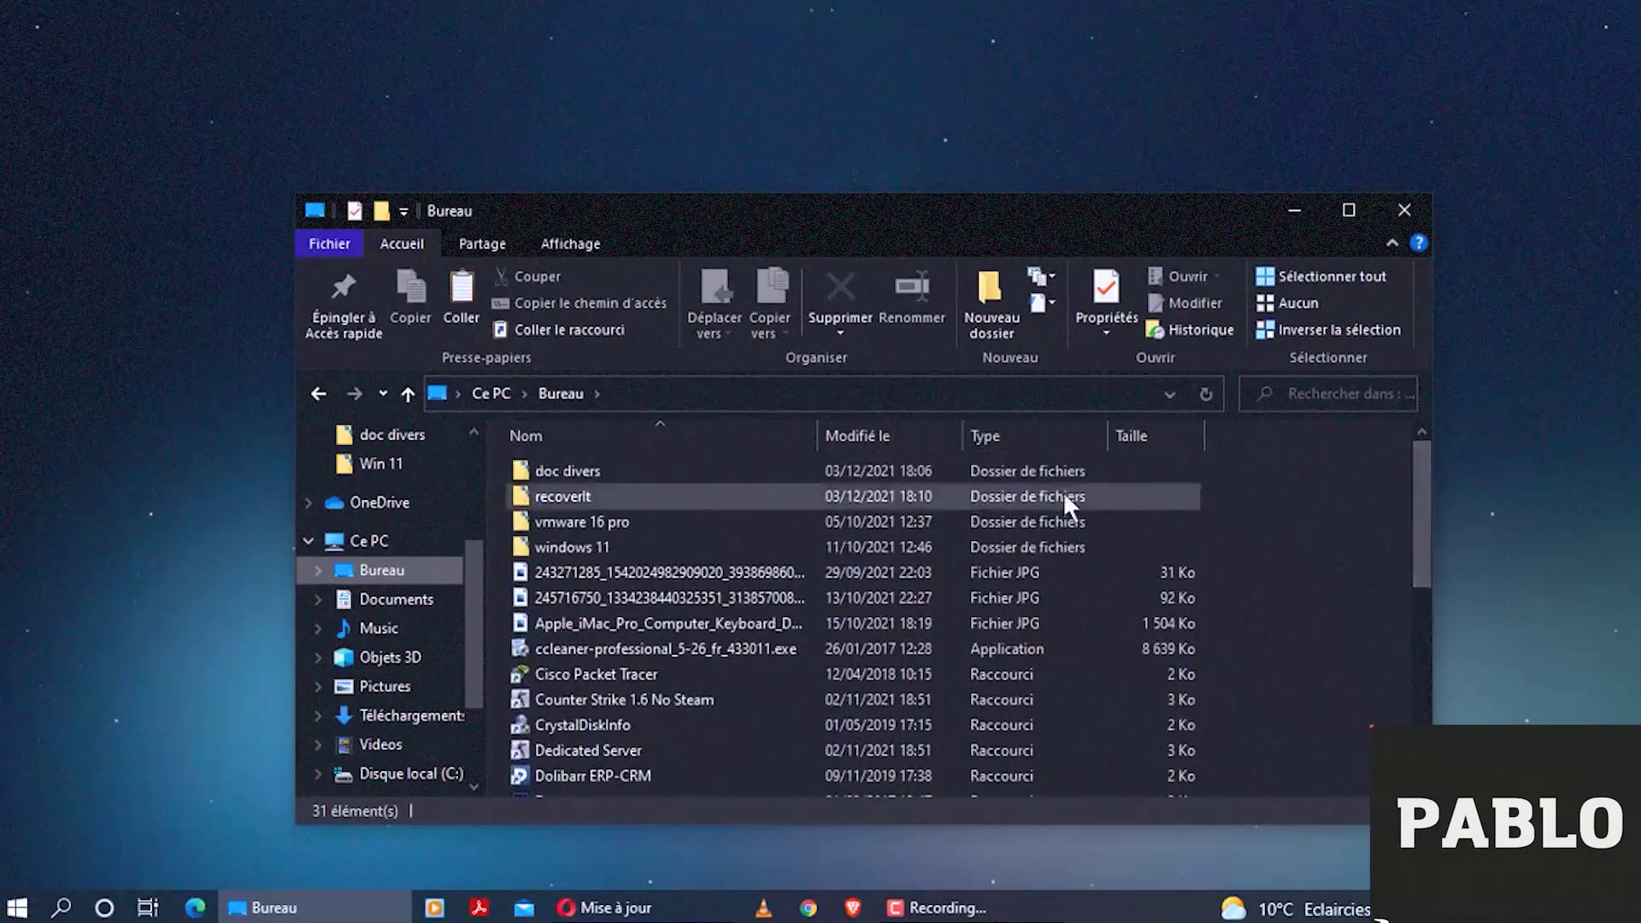
scroll(541, 494, down, 3)
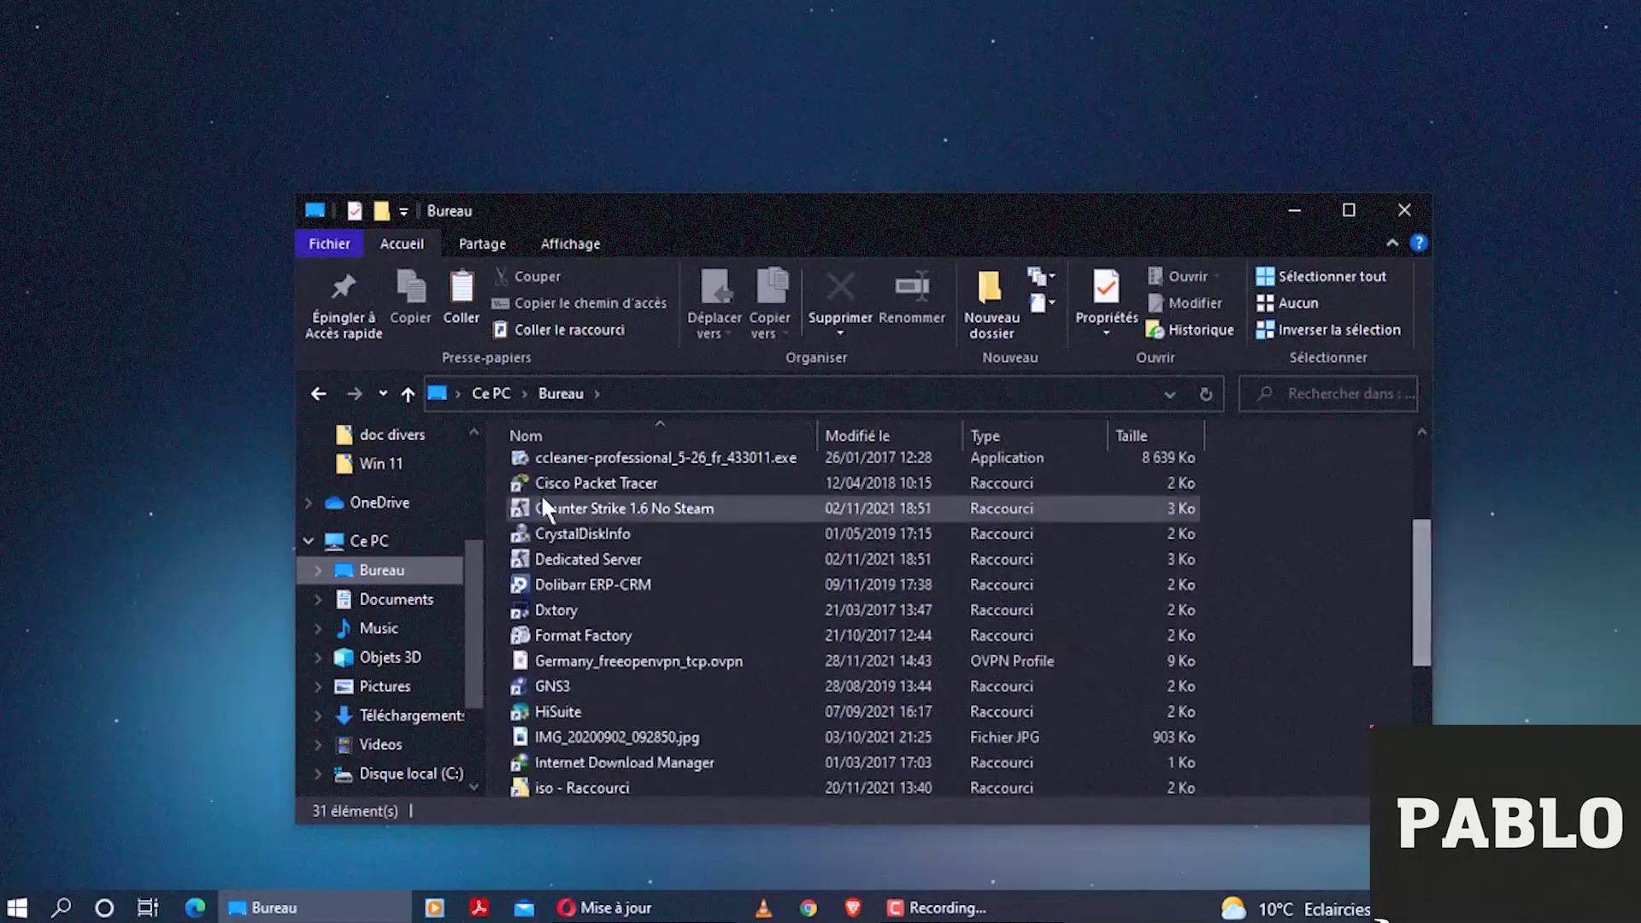
Return to the Recoverit installation folder, sort it by type and create a desktop shortcut to recoverit.exe.
click(313, 393)
drag(1425, 476, 1464, 587)
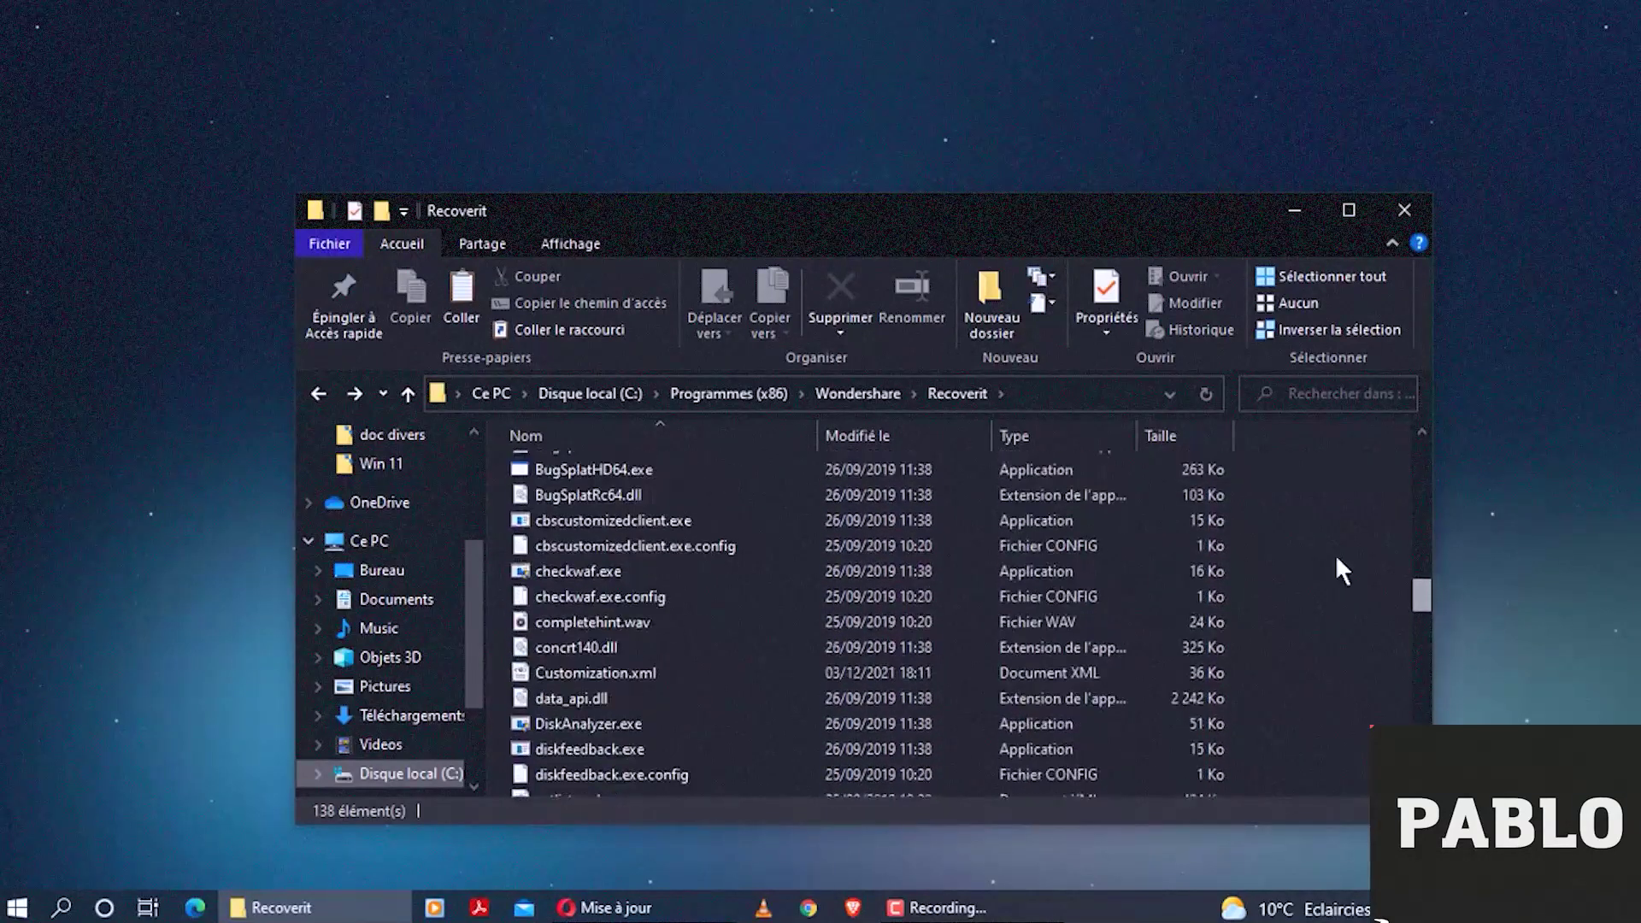
click(1047, 429)
drag(1420, 461, 1424, 480)
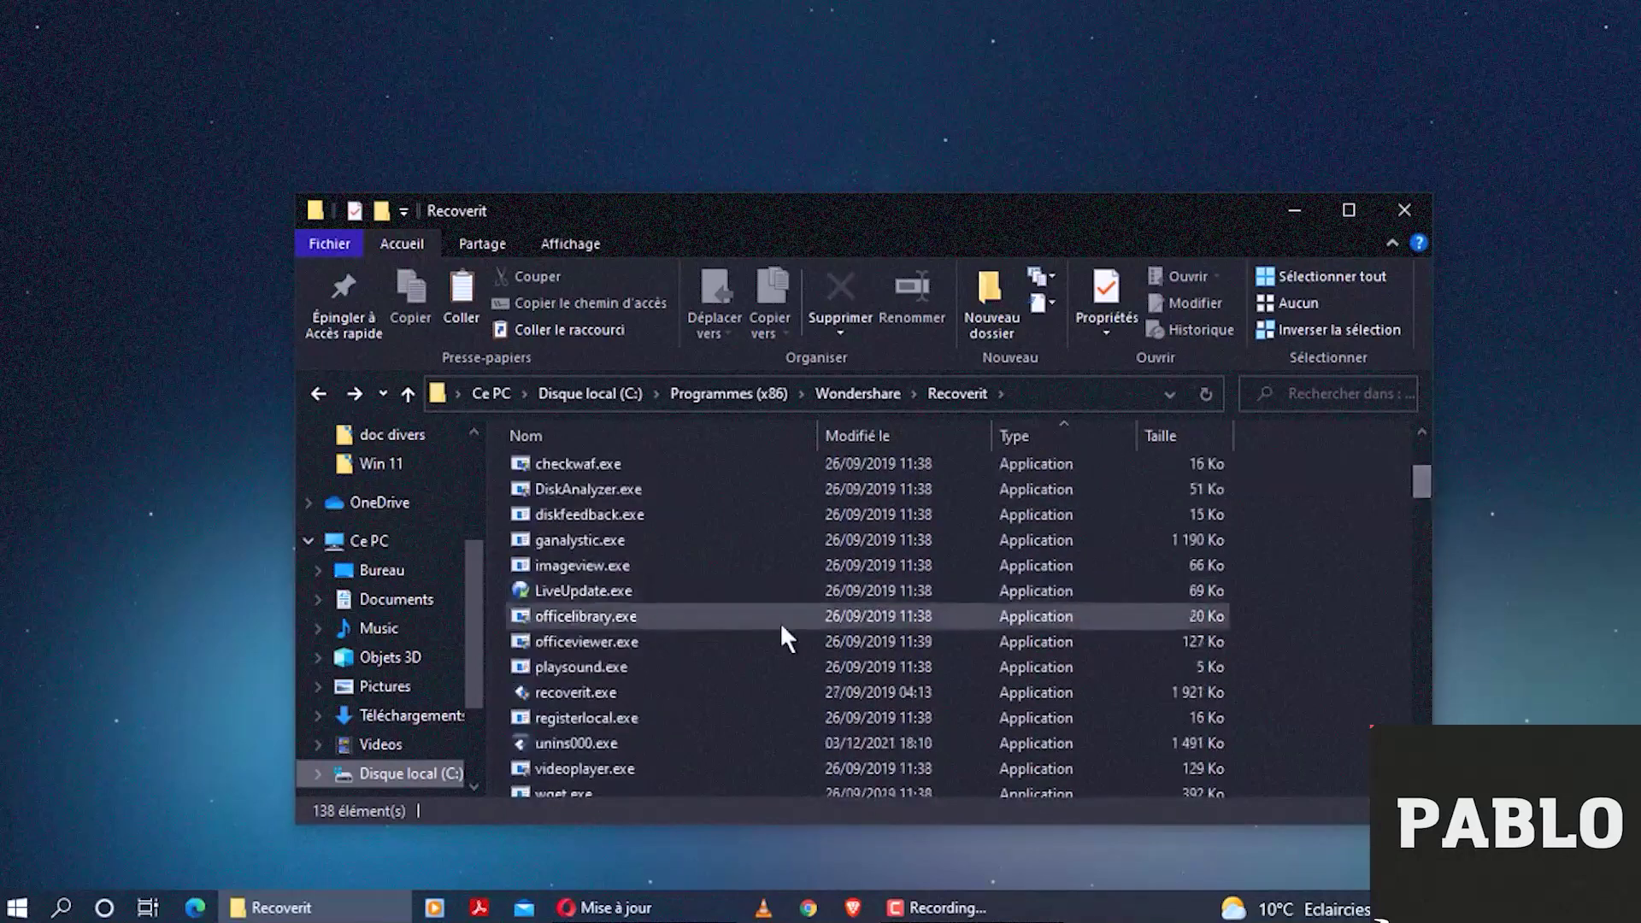
click(587, 690)
right_click(624, 694)
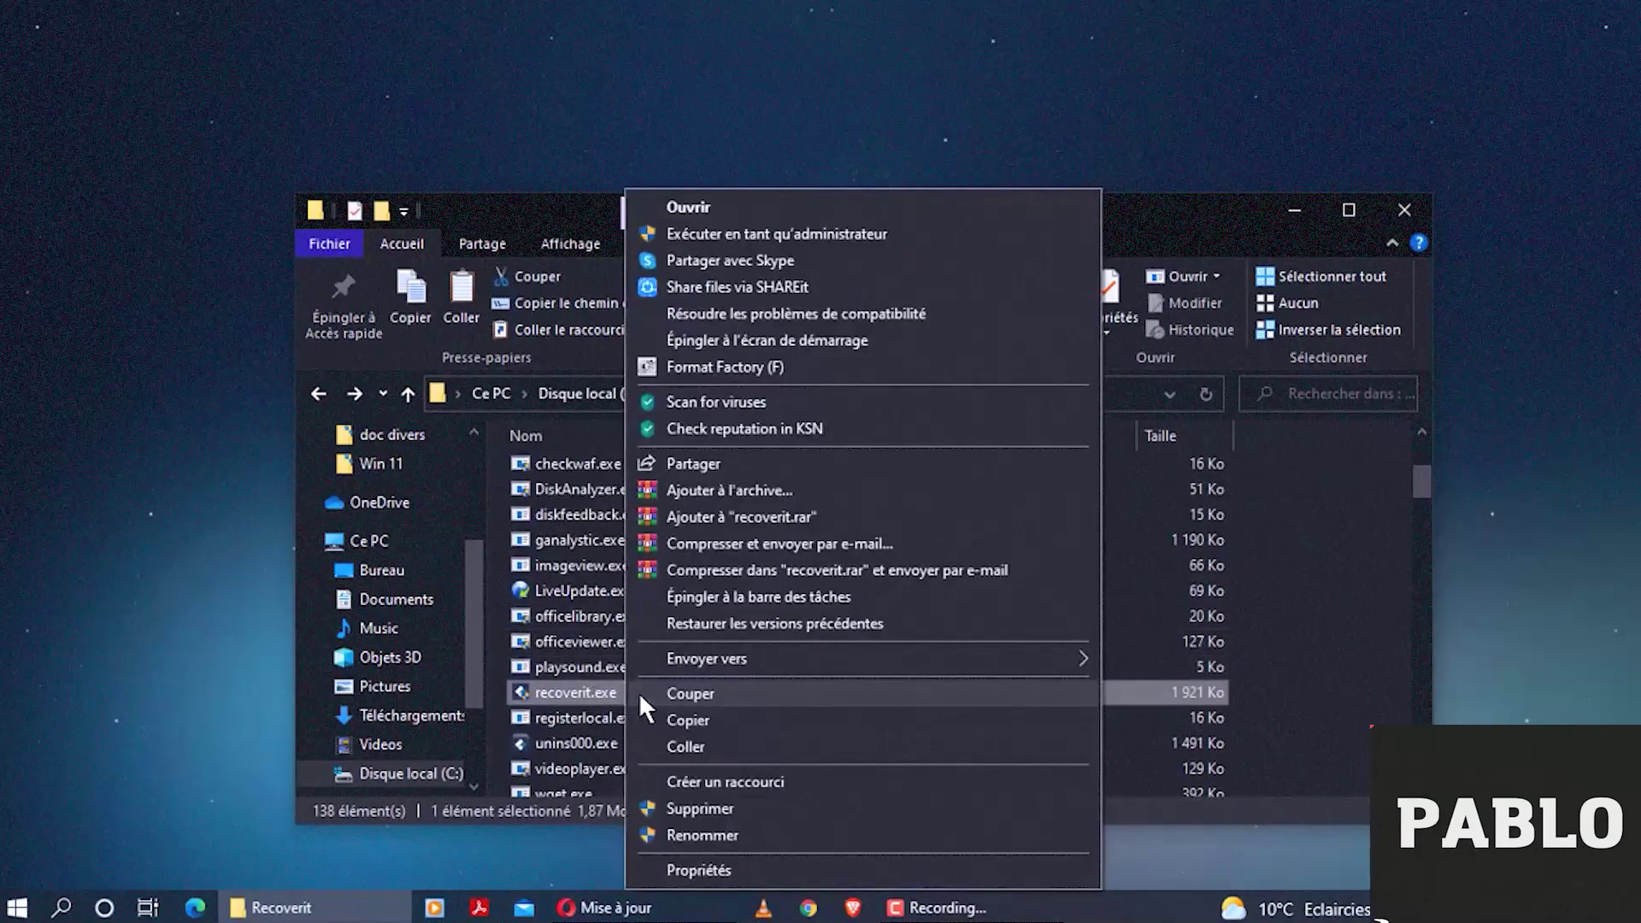
mouse_move(771, 657)
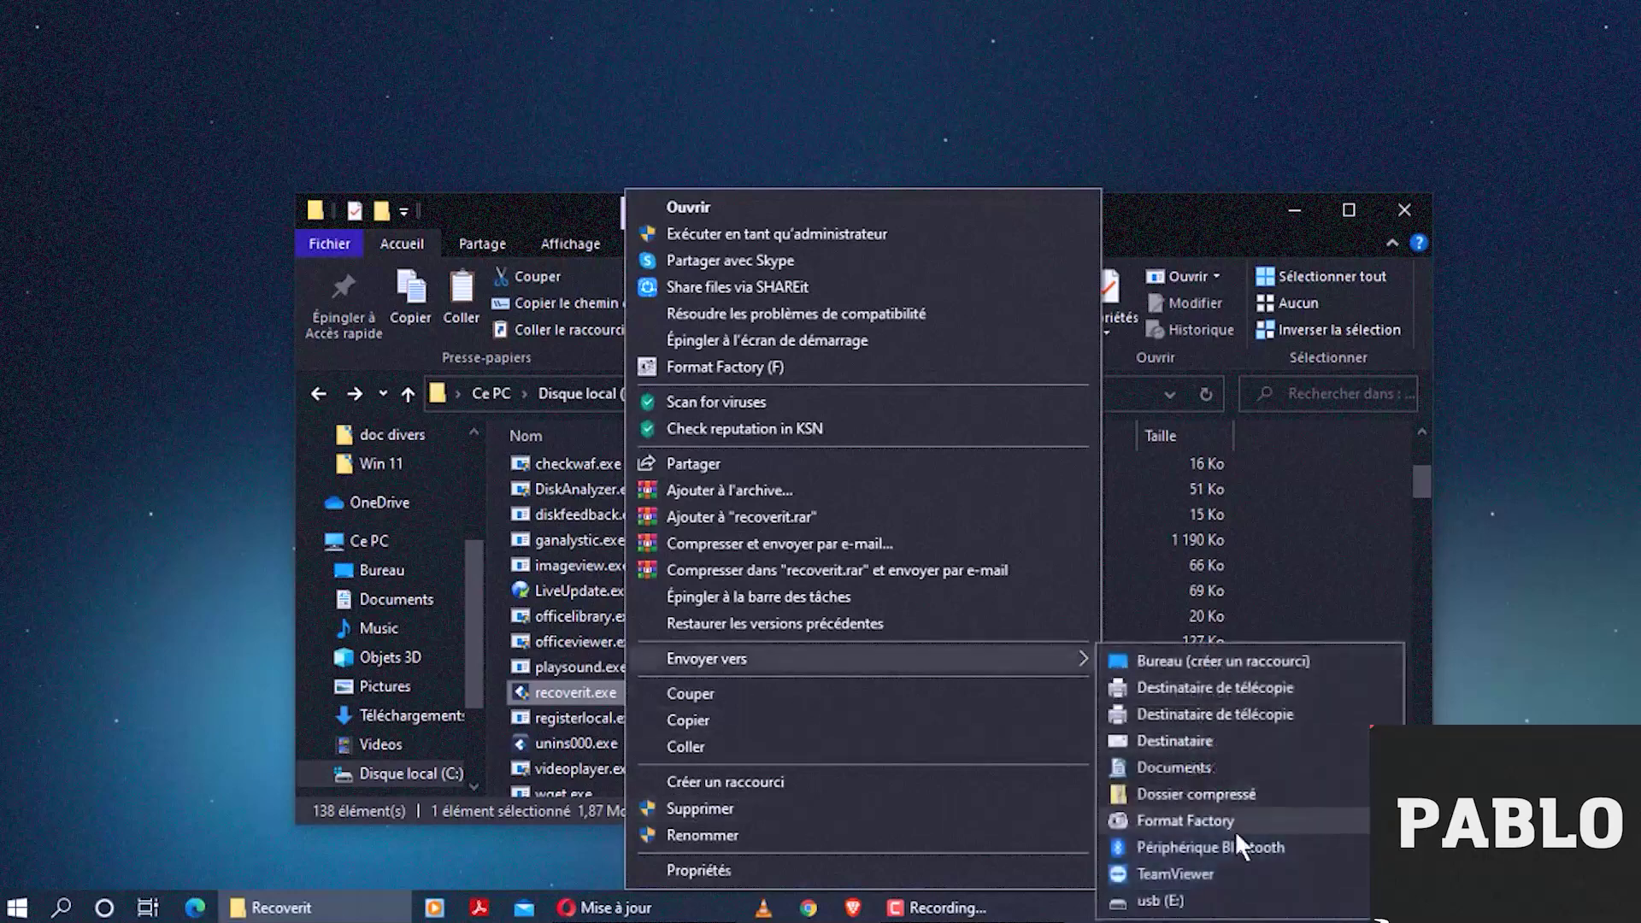
click(1219, 662)
Locate and select the recoverit.exe shortcut in the Bureau folder.
click(382, 570)
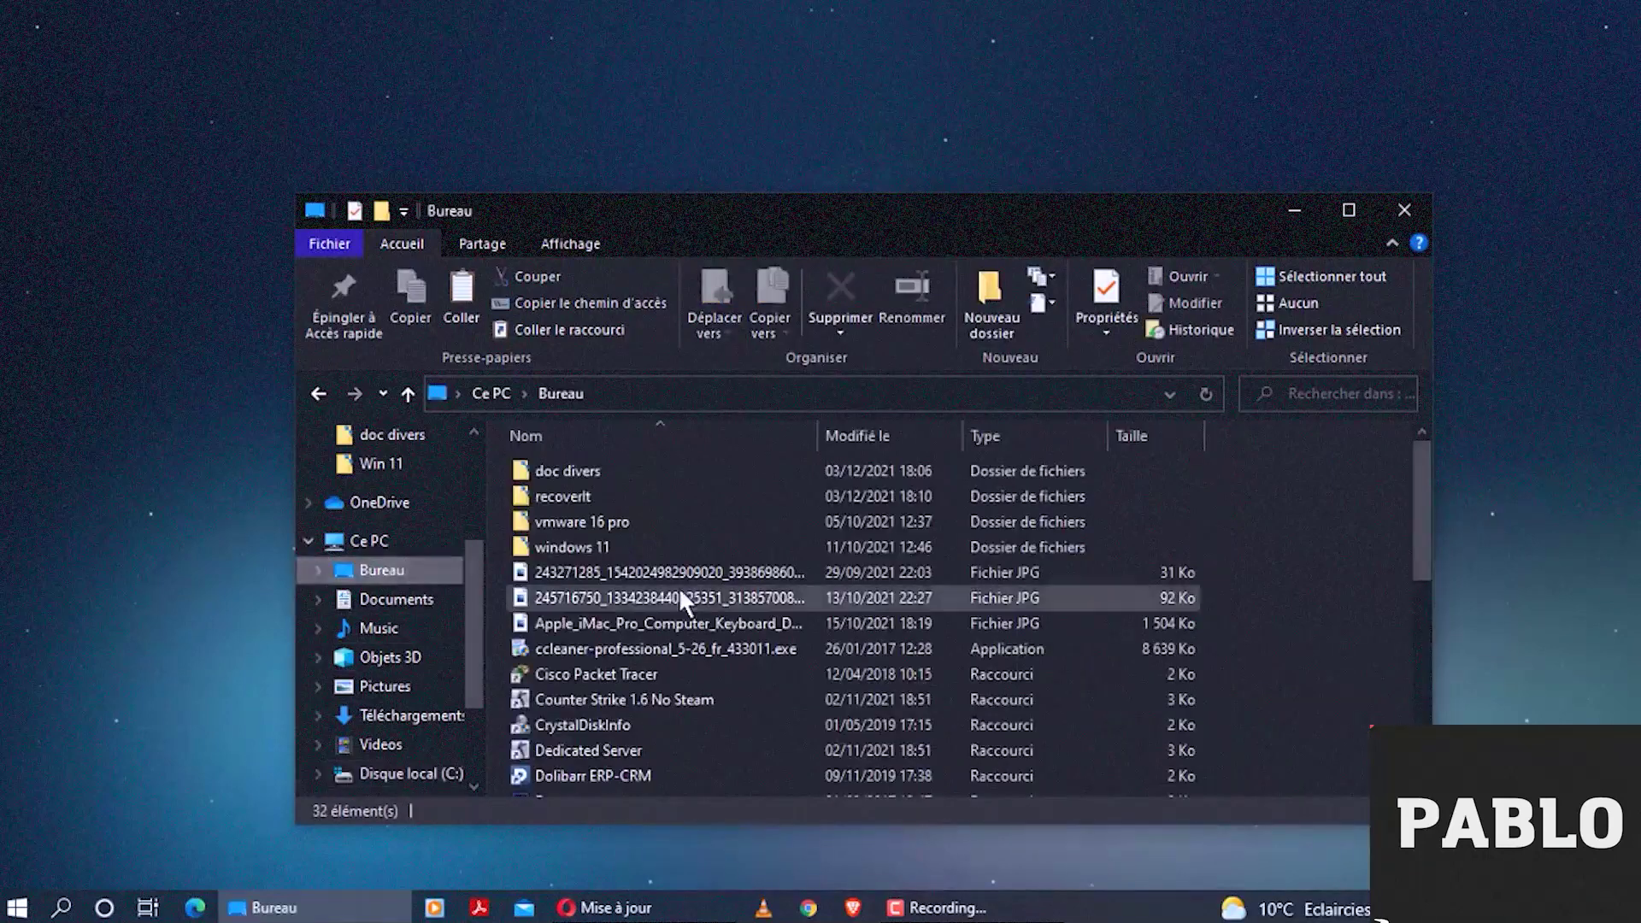
scroll(1424, 521, down, 1)
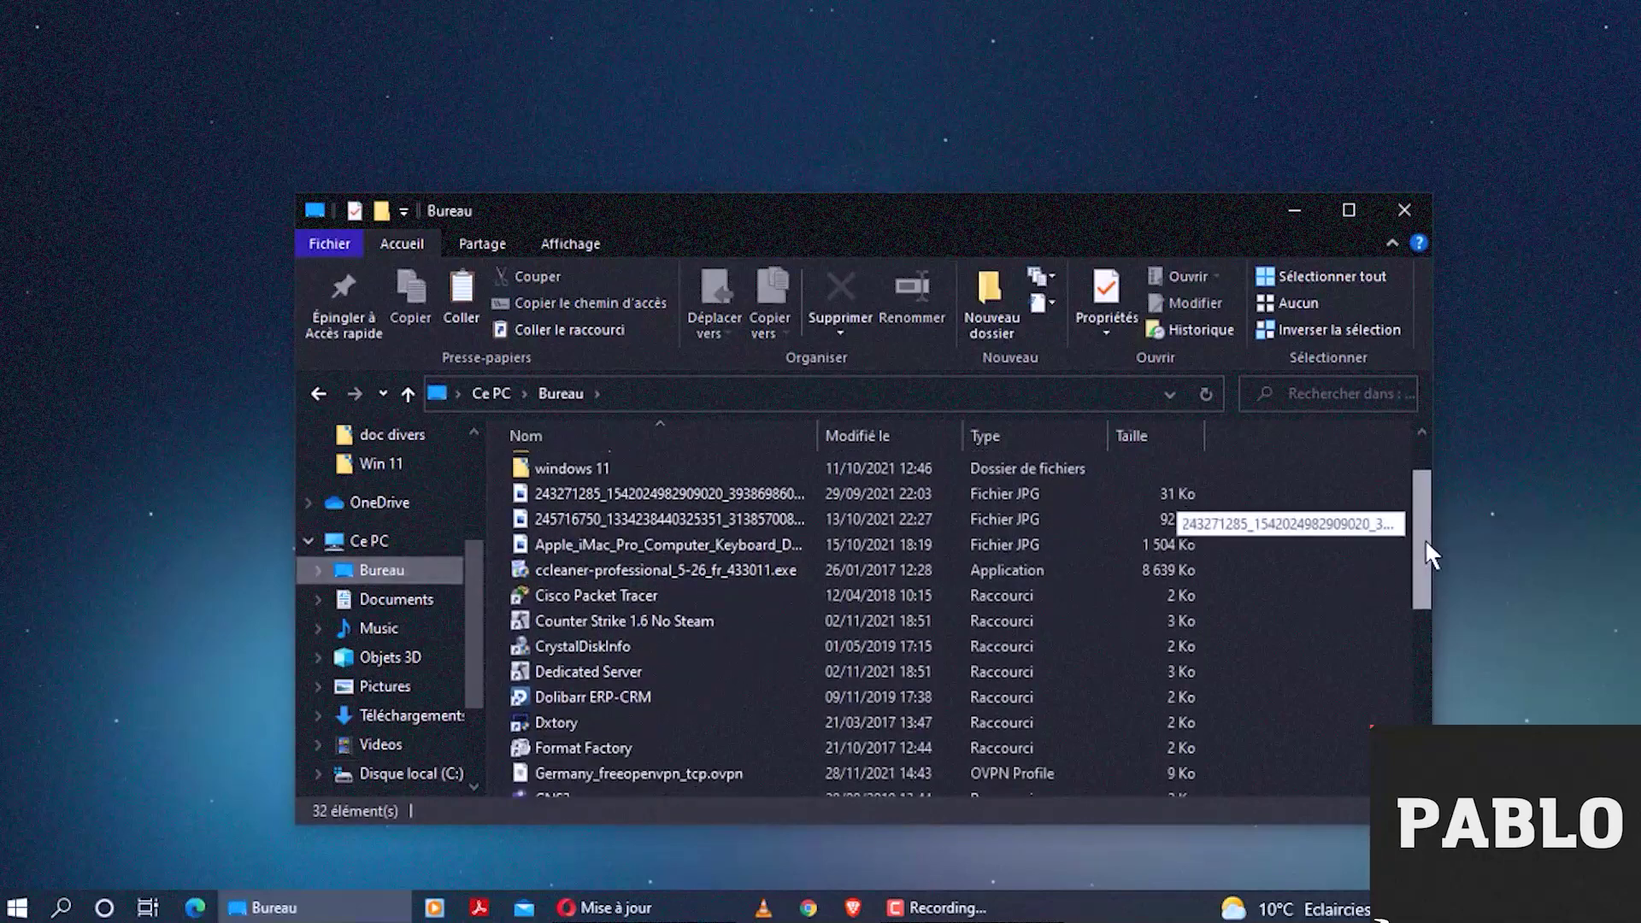
drag(1428, 545, 1439, 670)
click(609, 742)
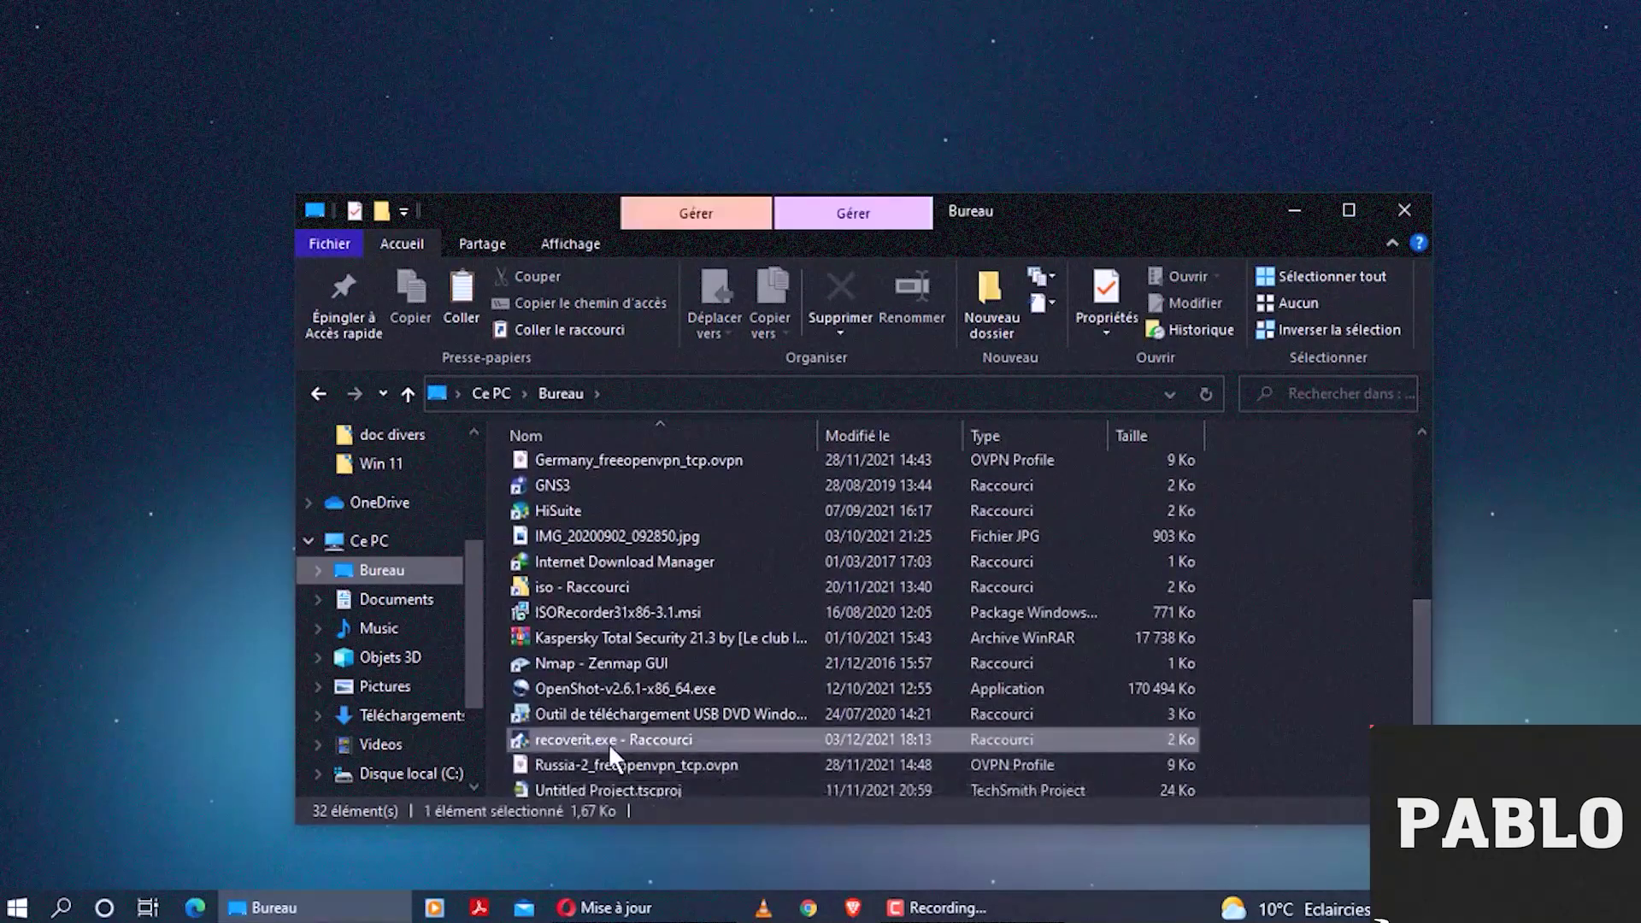
Minimize the file window and decline the Opera update.
click(1293, 210)
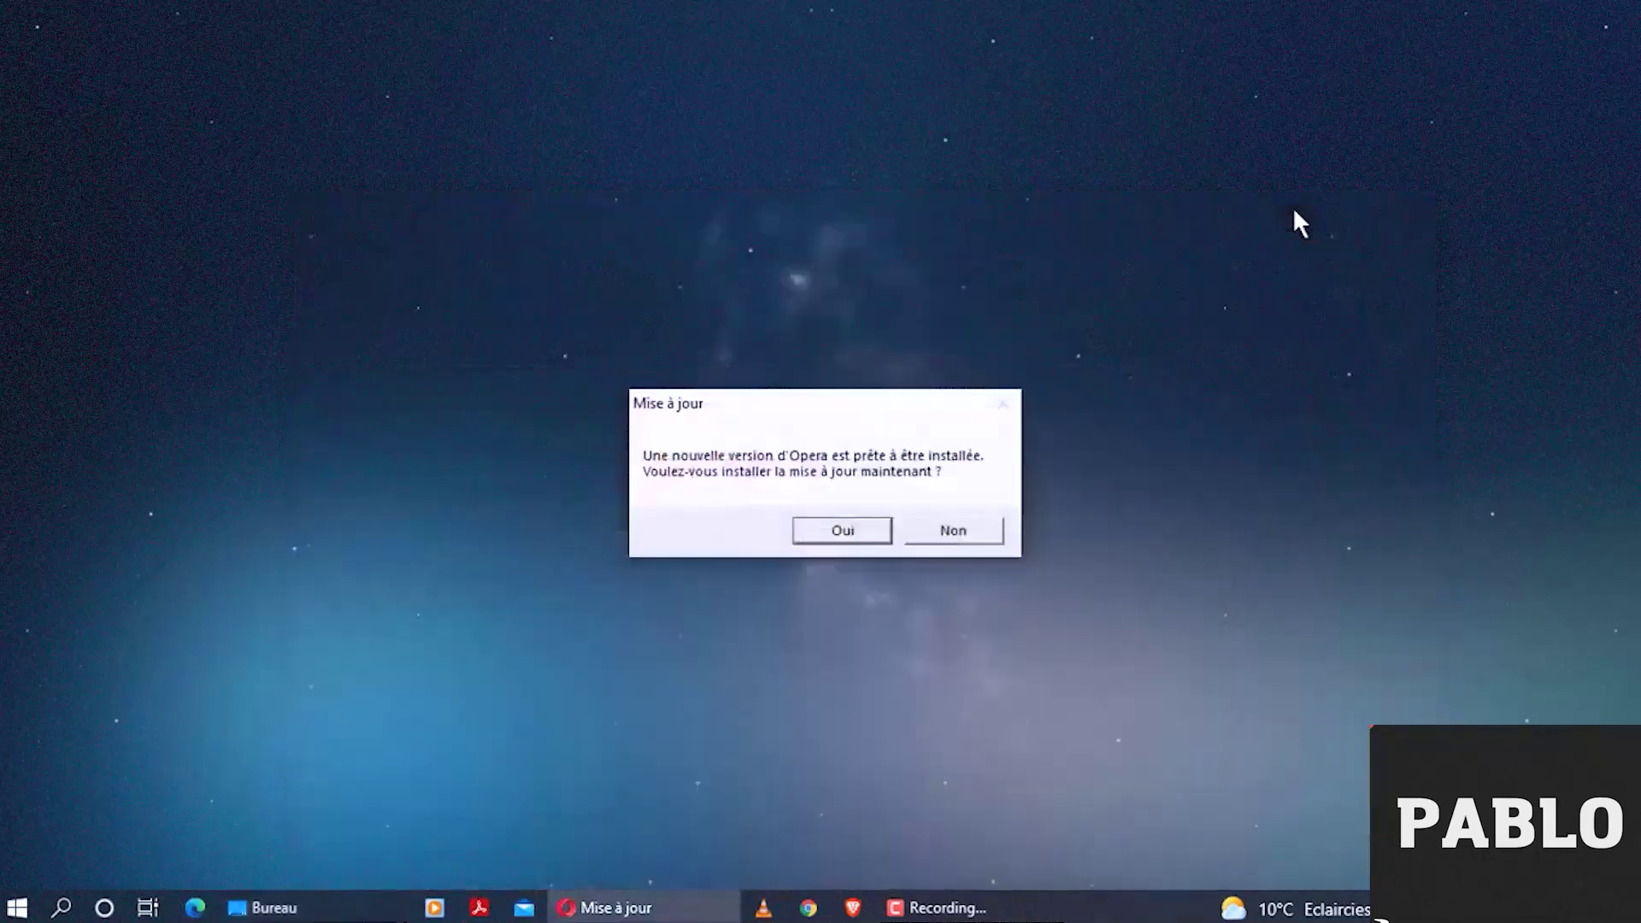
click(992, 528)
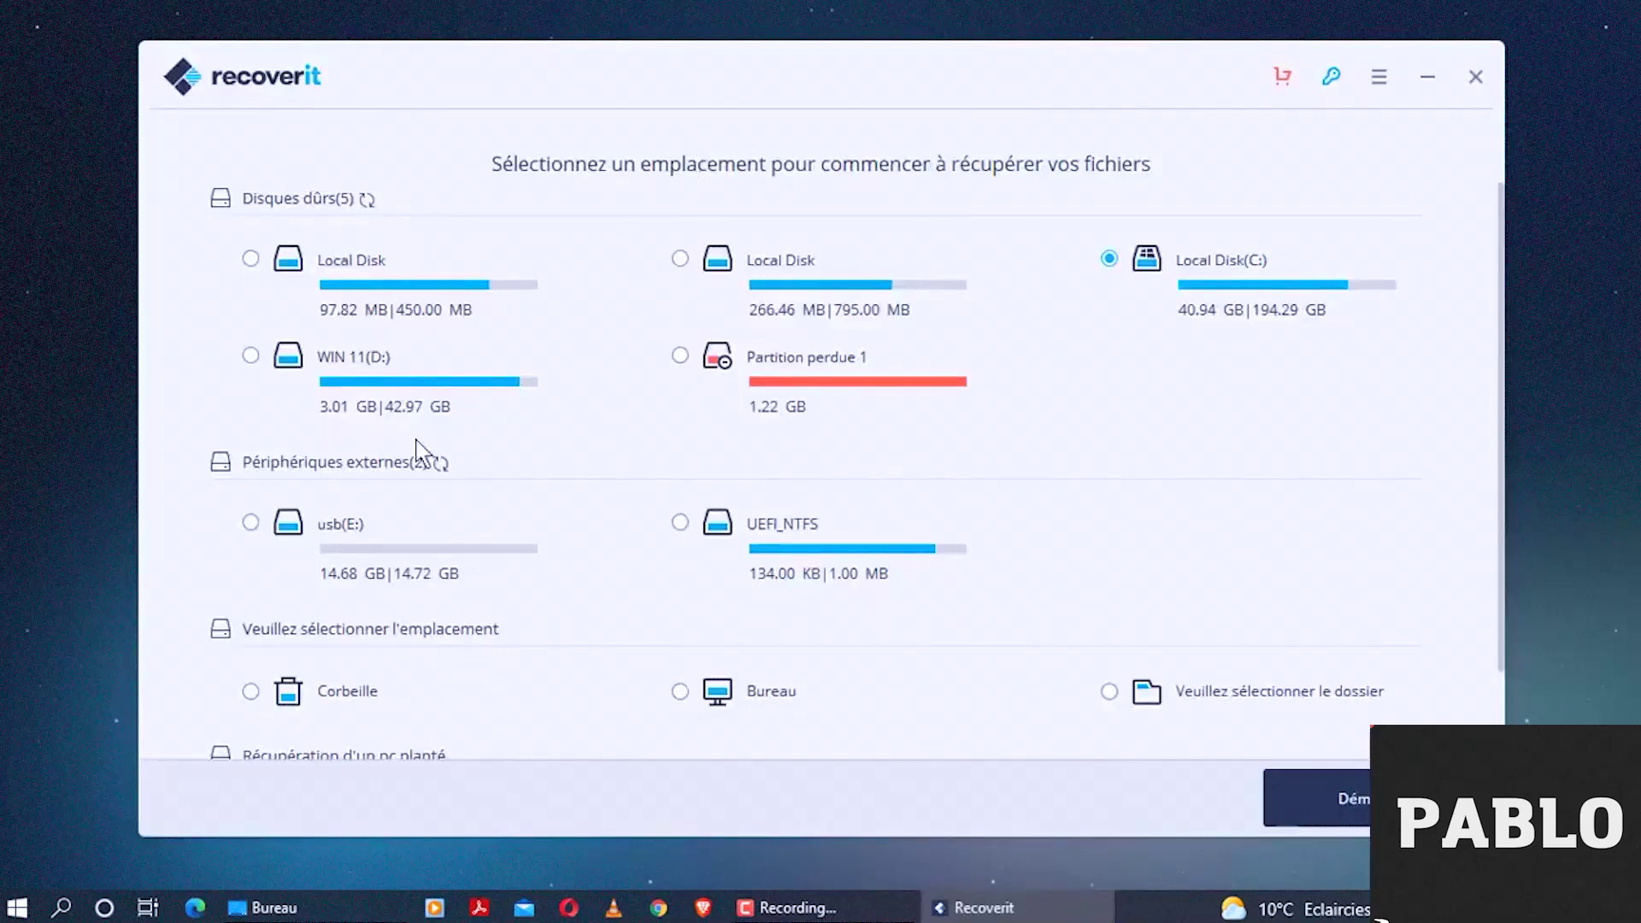
Try several recovery locations and leave Partition perdue 1 selected as the one to recover from.
click(282, 520)
click(739, 521)
click(304, 691)
click(681, 523)
click(682, 357)
View Recoverit's edition and version information, then close it.
click(1379, 79)
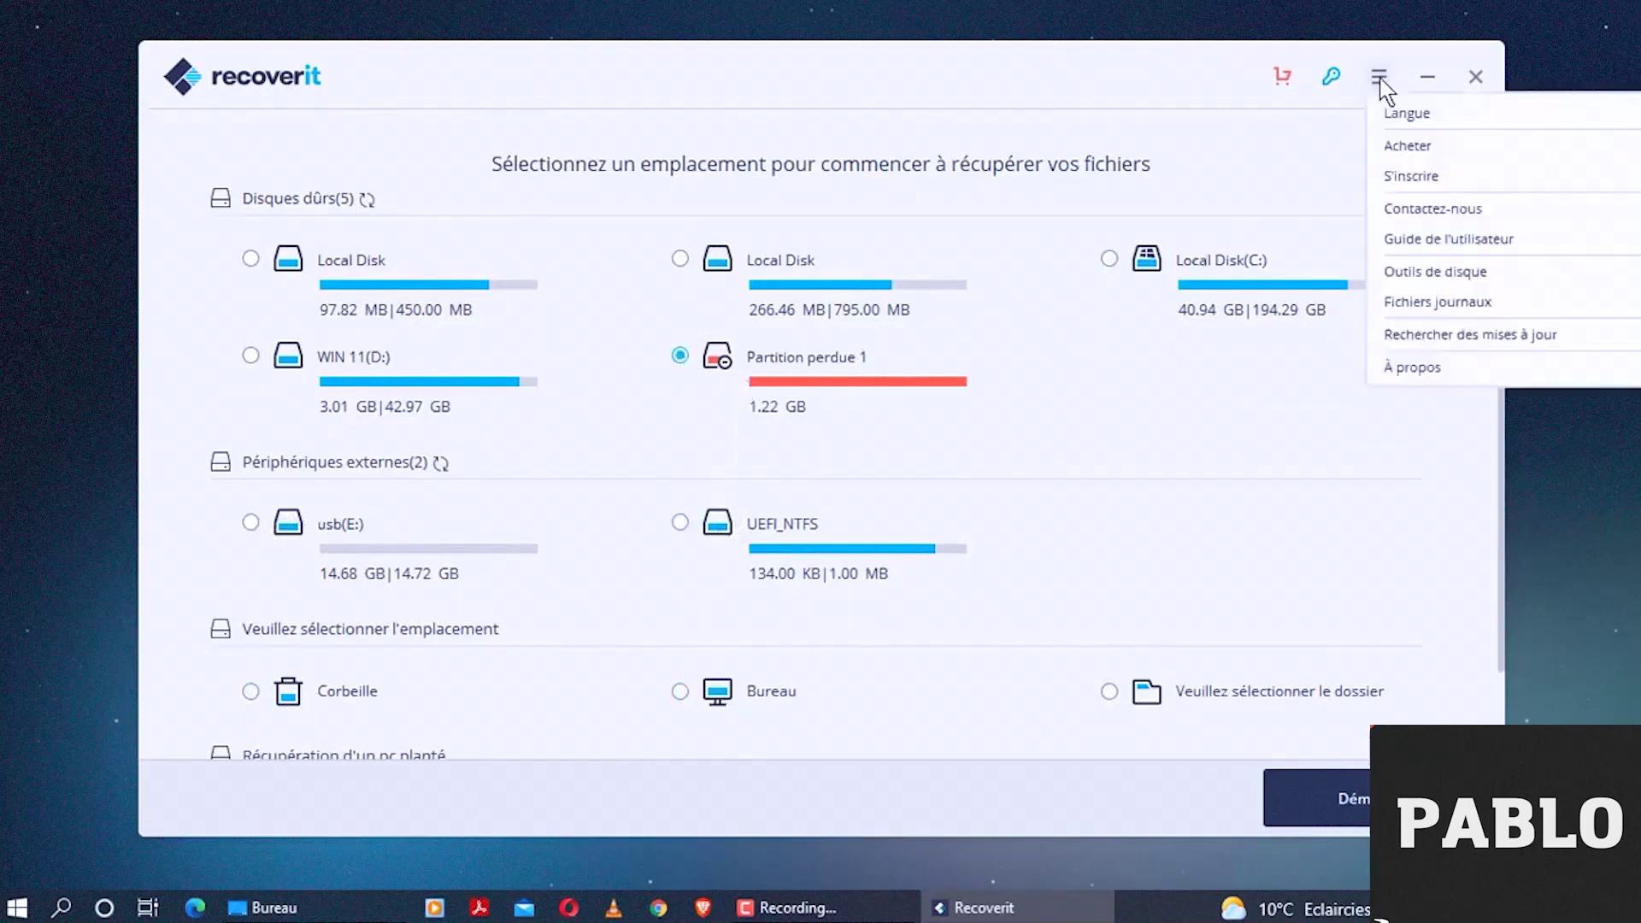
click(1412, 367)
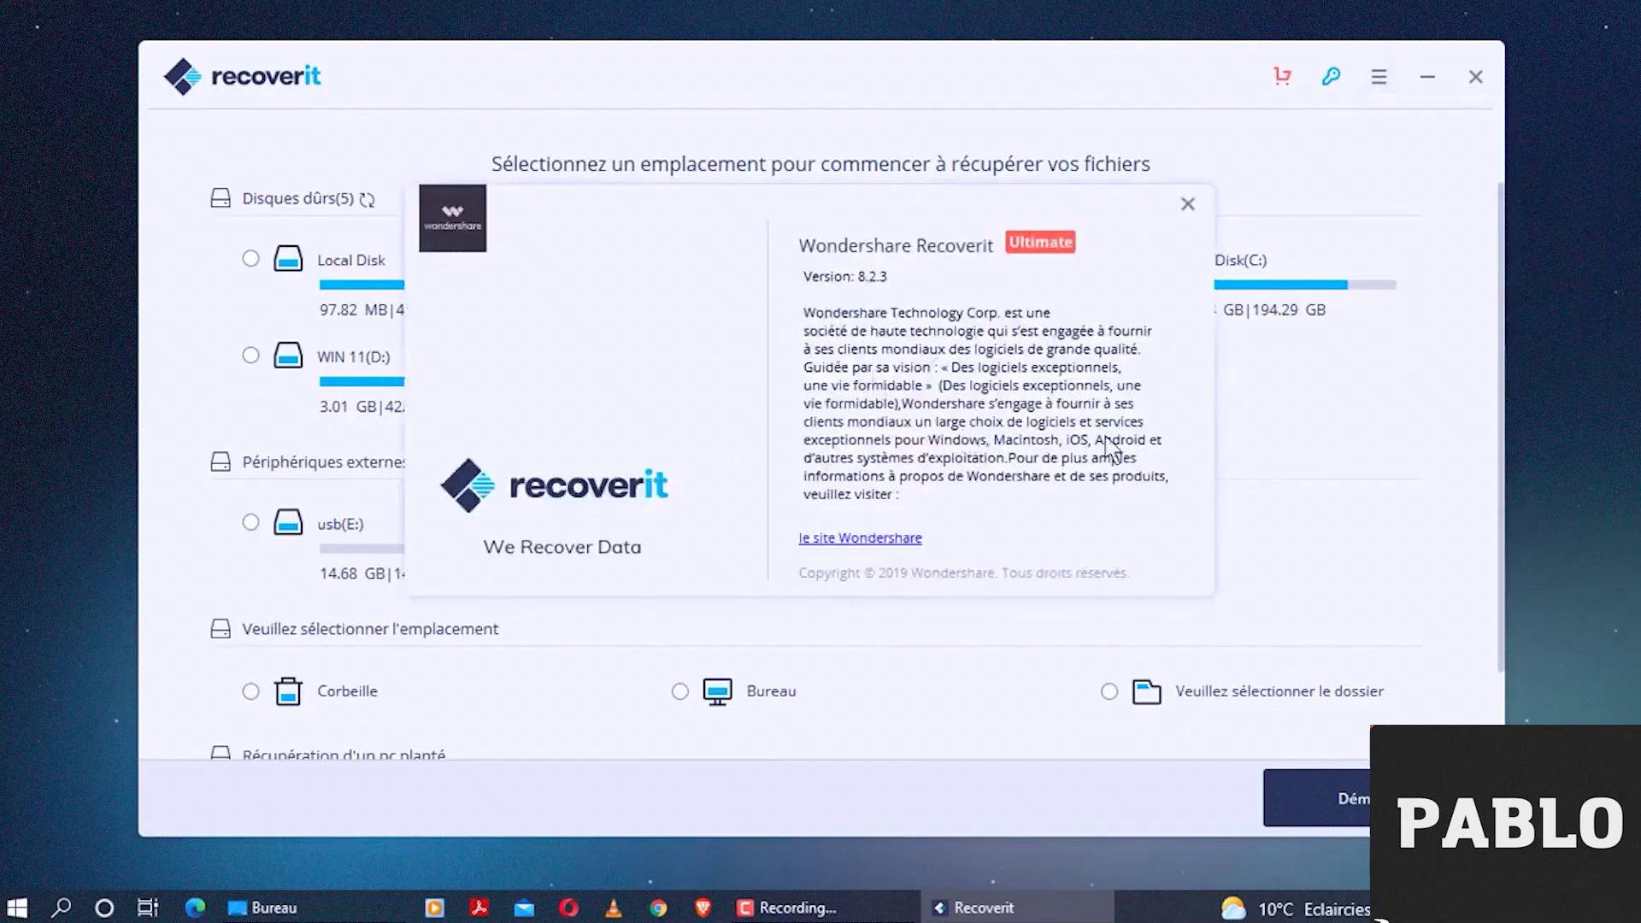
click(1188, 205)
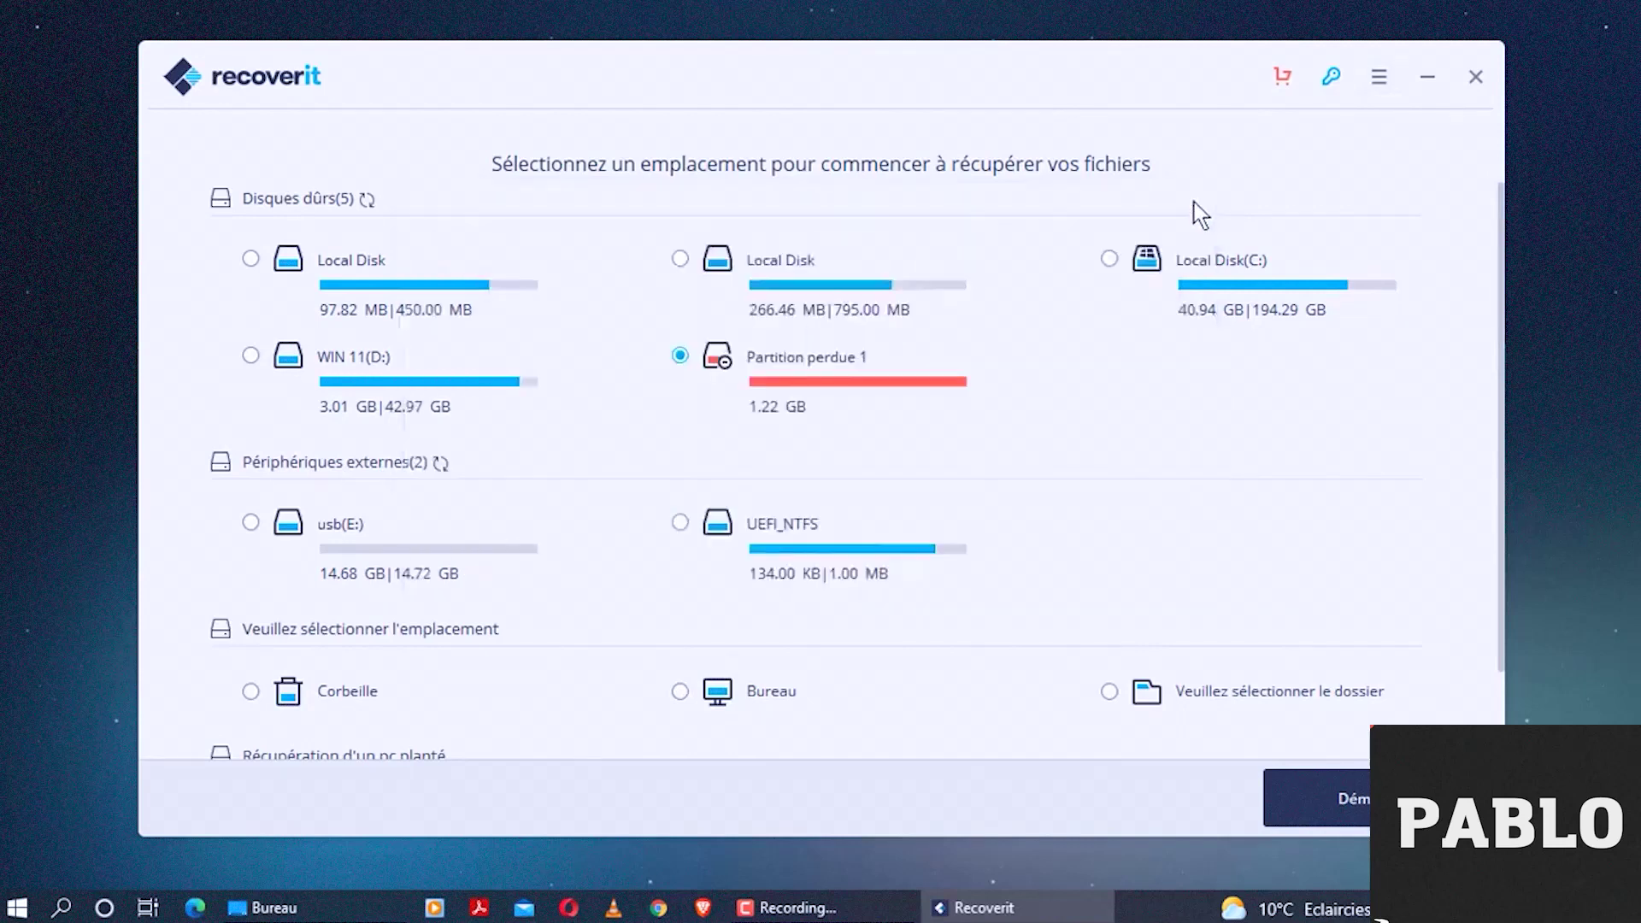